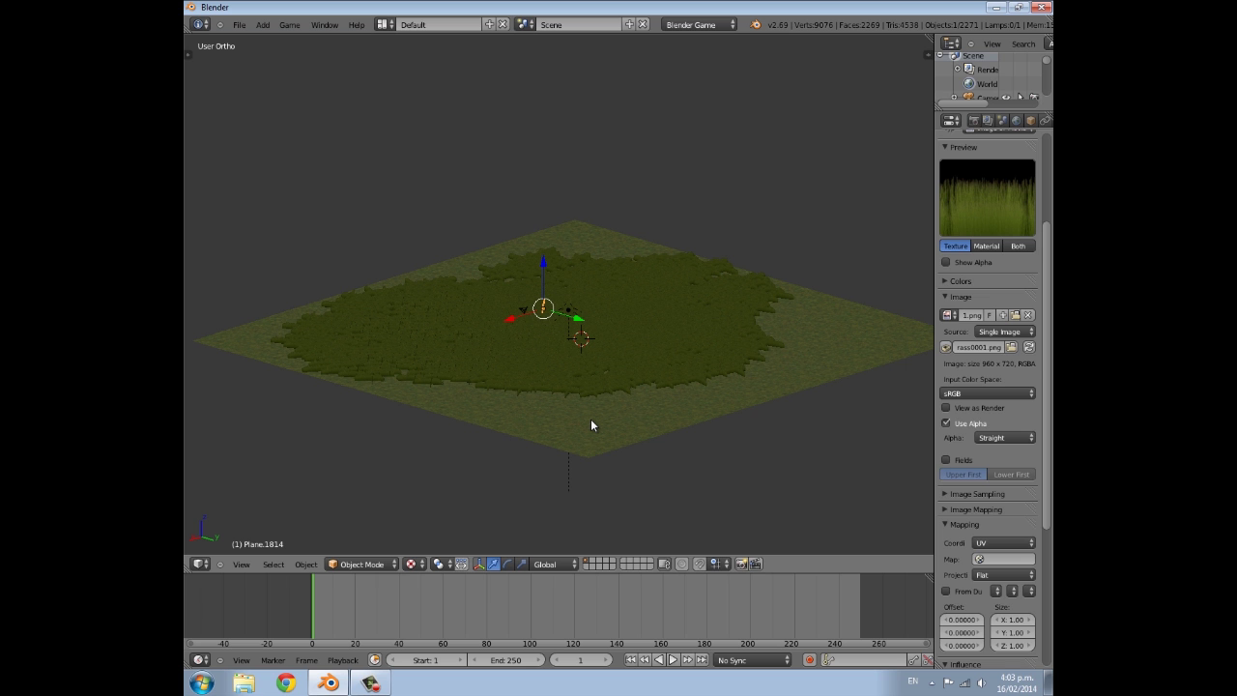
# Step: Examine the grass planes, ground and lamp from several angles and distances
pyautogui.moveTo(525, 348); pyautogui.dragTo(527, 98, button='middle')
pyautogui.moveTo(350, 362); pyautogui.dragTo(486, 405, button='middle')
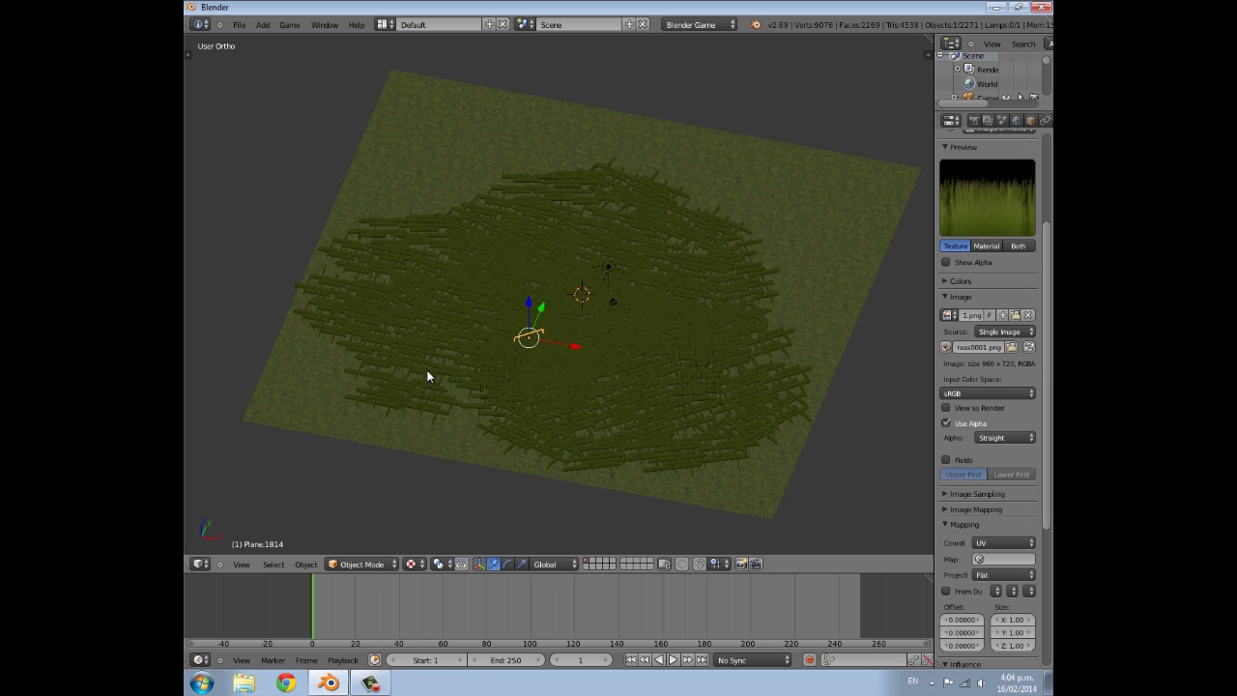
pyautogui.moveTo(427, 369); pyautogui.dragTo(473, 357, button='middle')
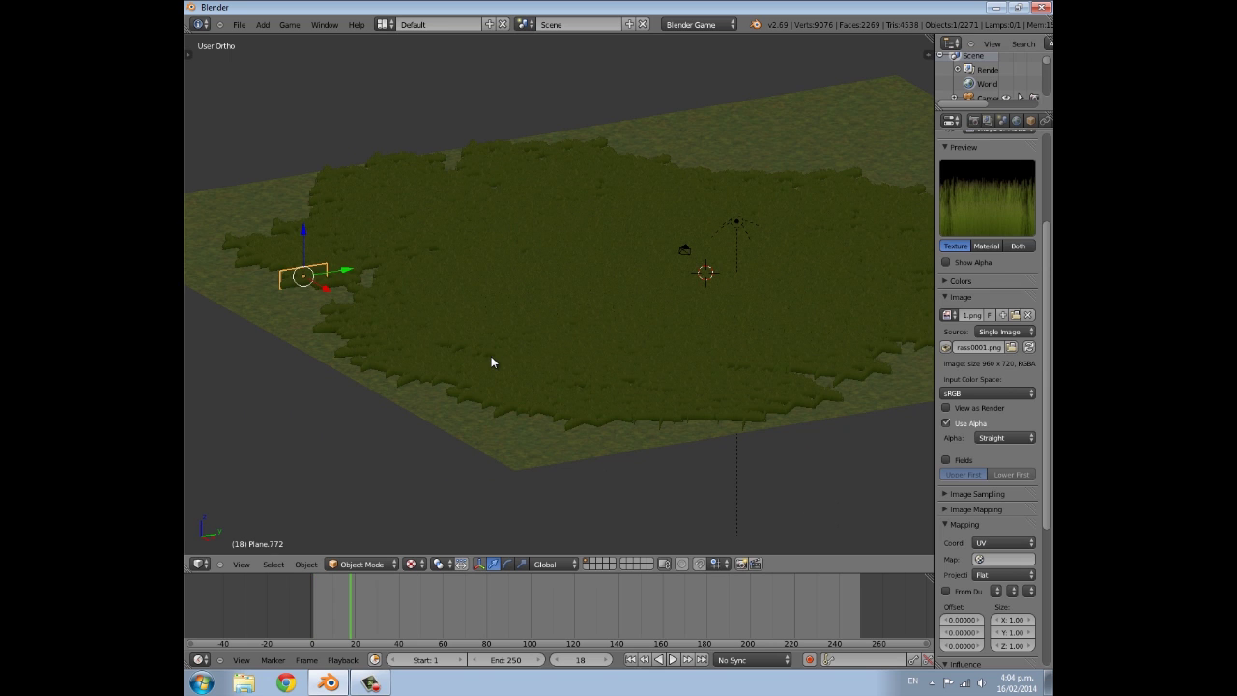
pyautogui.press('a')
pyautogui.scroll(-4, 514, 372)
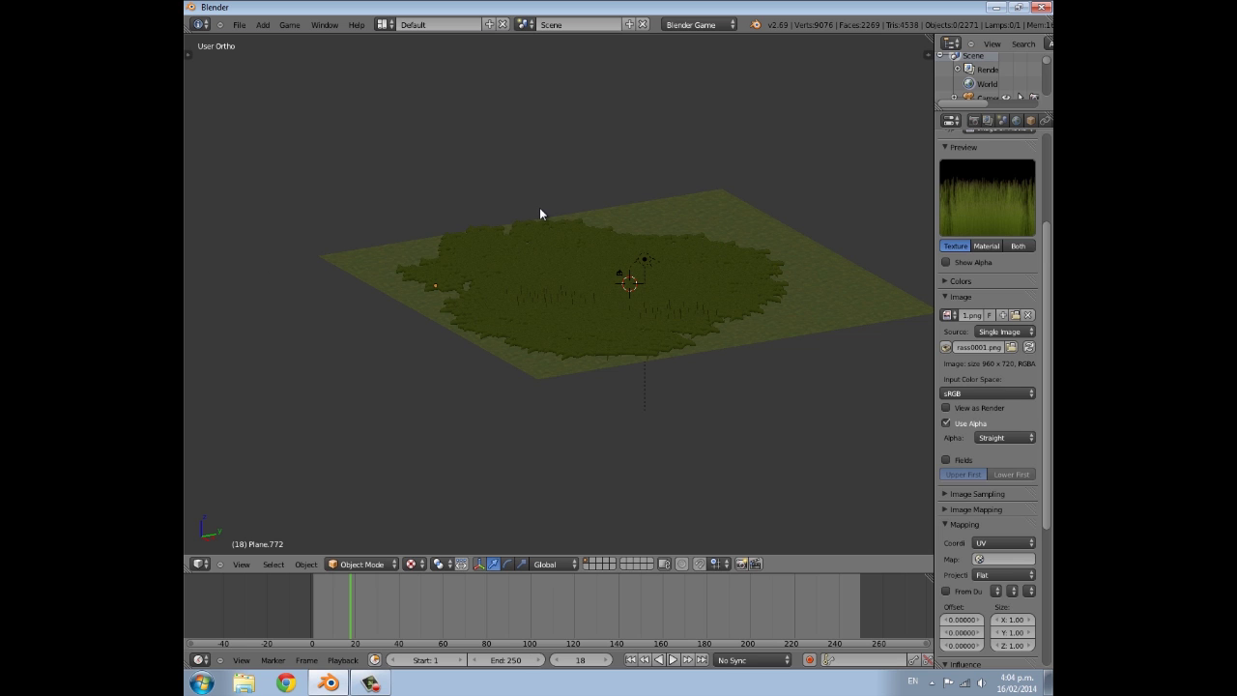
pyautogui.scroll(3, 623, 255)
pyautogui.moveTo(654, 236); pyautogui.dragTo(608, 228, button='middle')
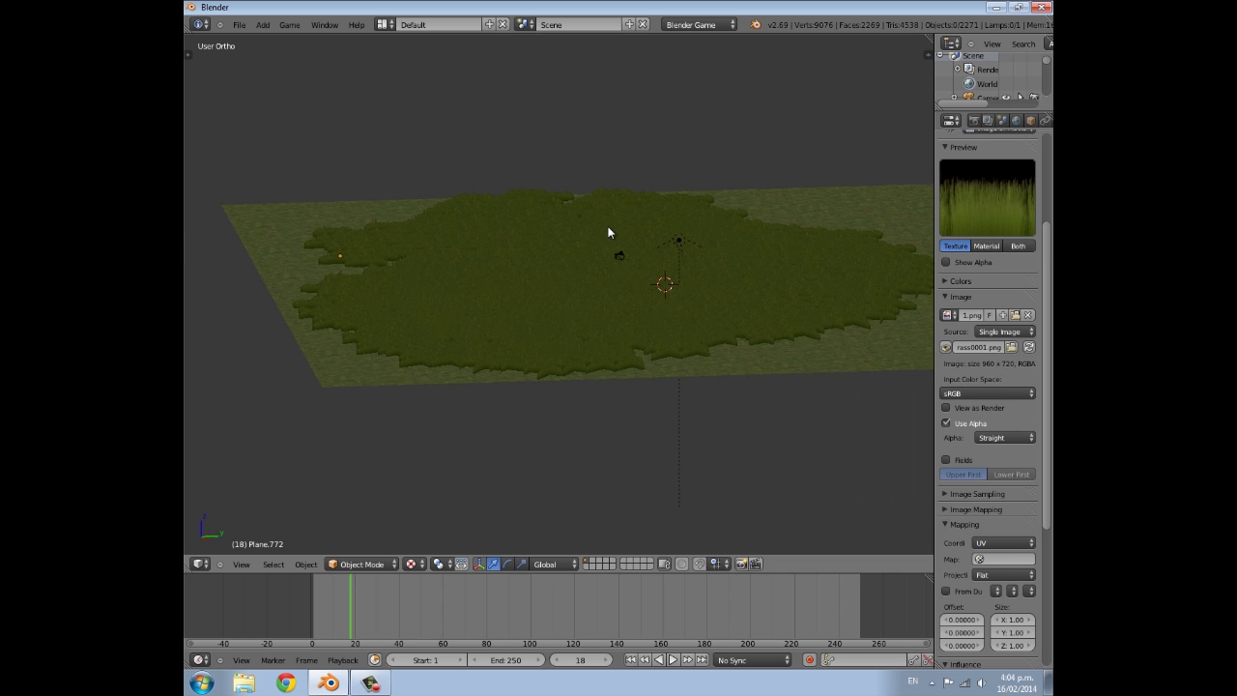
pyautogui.moveTo(587, 252); pyautogui.dragTo(572, 334, button='middle')
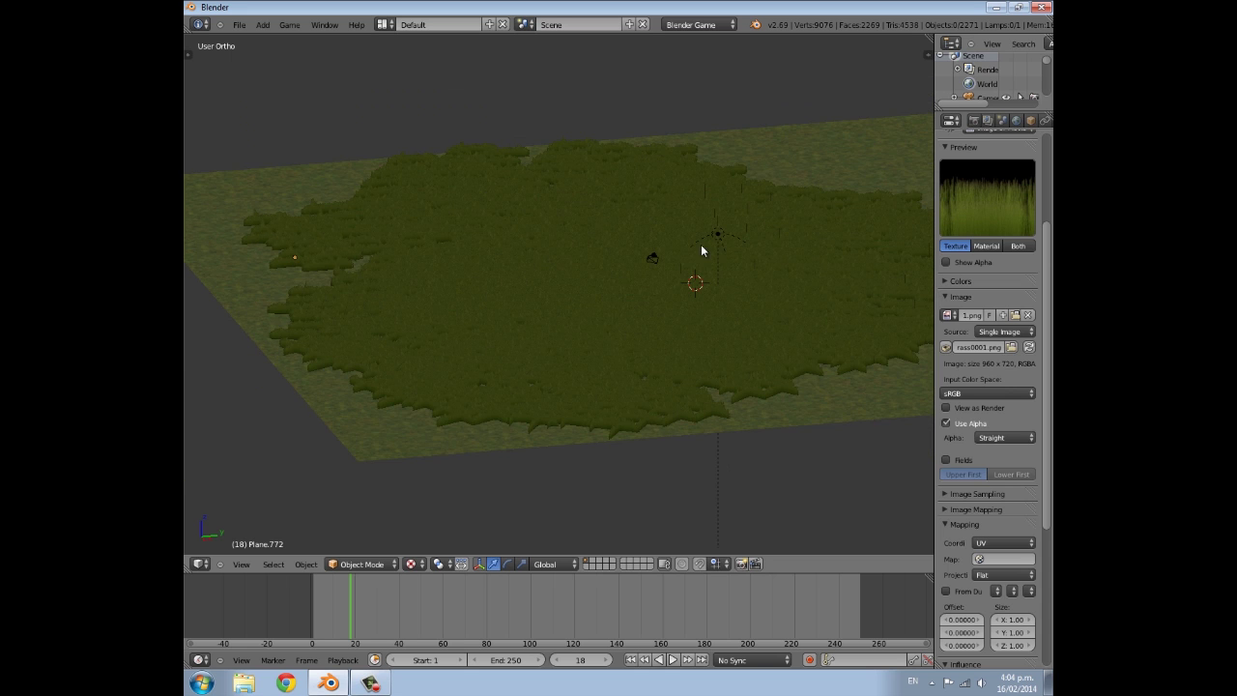
pyautogui.rightClick(715, 241)
pyautogui.scroll(-4, 706, 241)
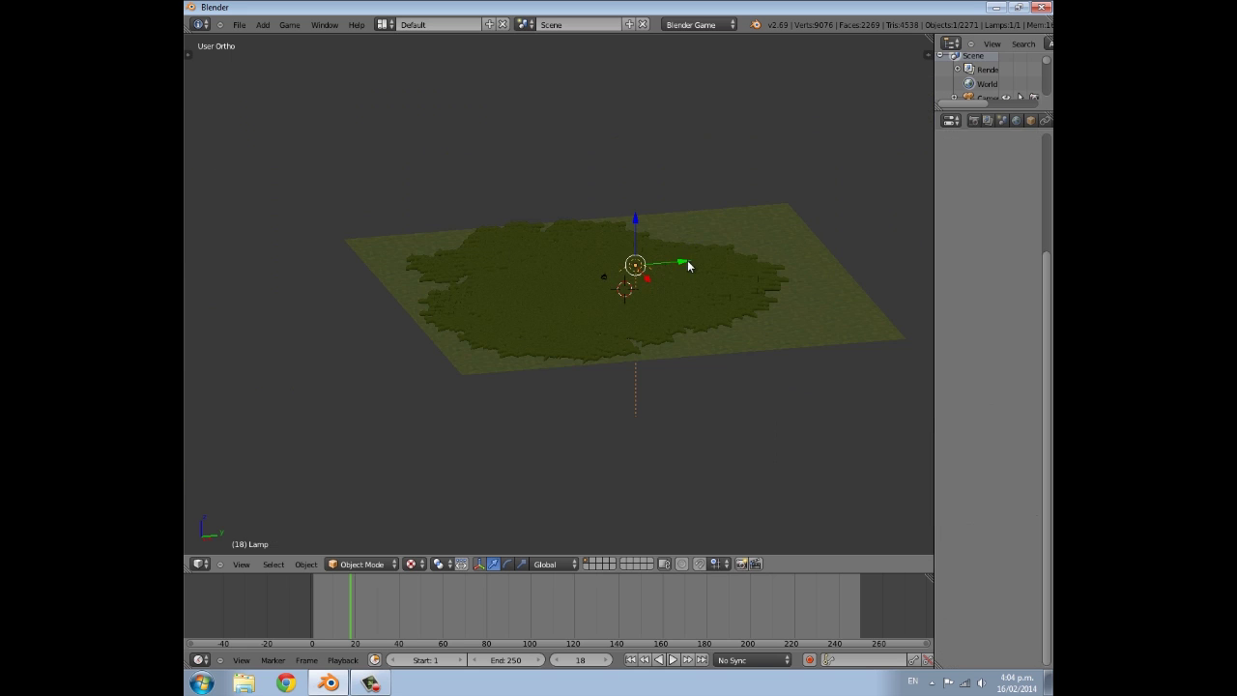
pyautogui.scroll(3, 685, 259)
pyautogui.moveTo(391, 343); pyautogui.dragTo(443, 343, button='middle')
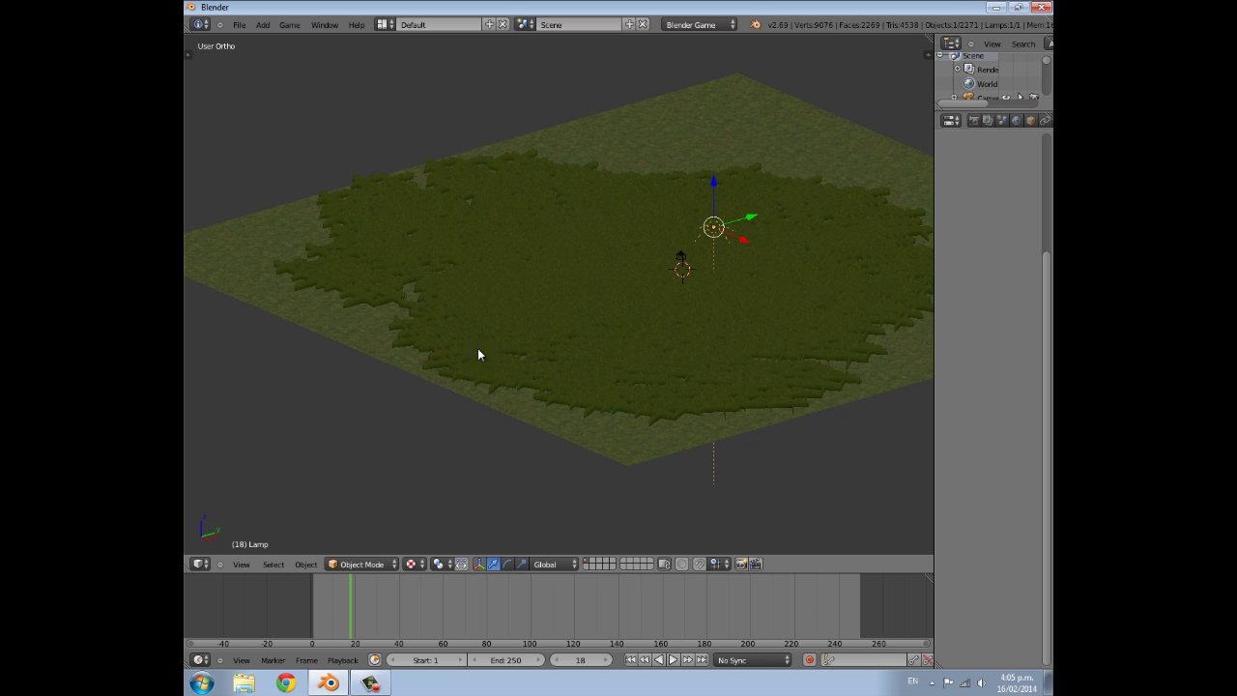
# Step: Move the camera and the lamp along the Y axis to opposite sides, clear of the grass field
pyautogui.scroll(-4, 502, 343)
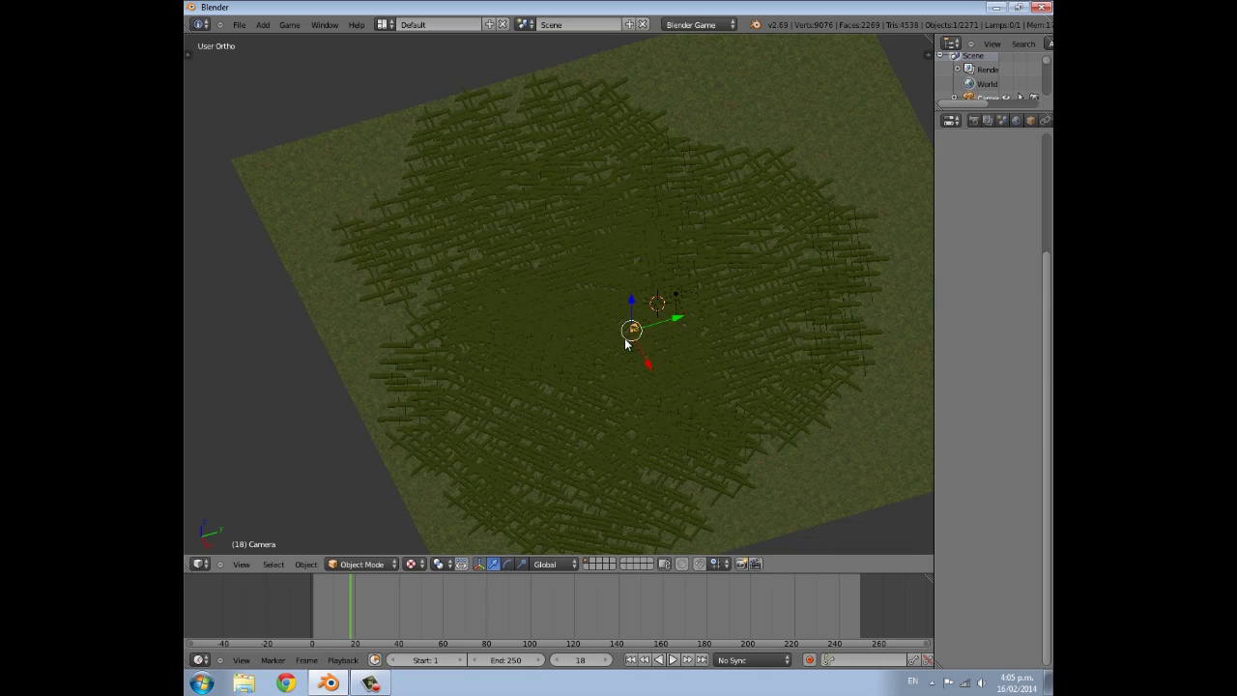
pyautogui.moveTo(626, 343); pyautogui.dragTo(654, 354, button='middle')
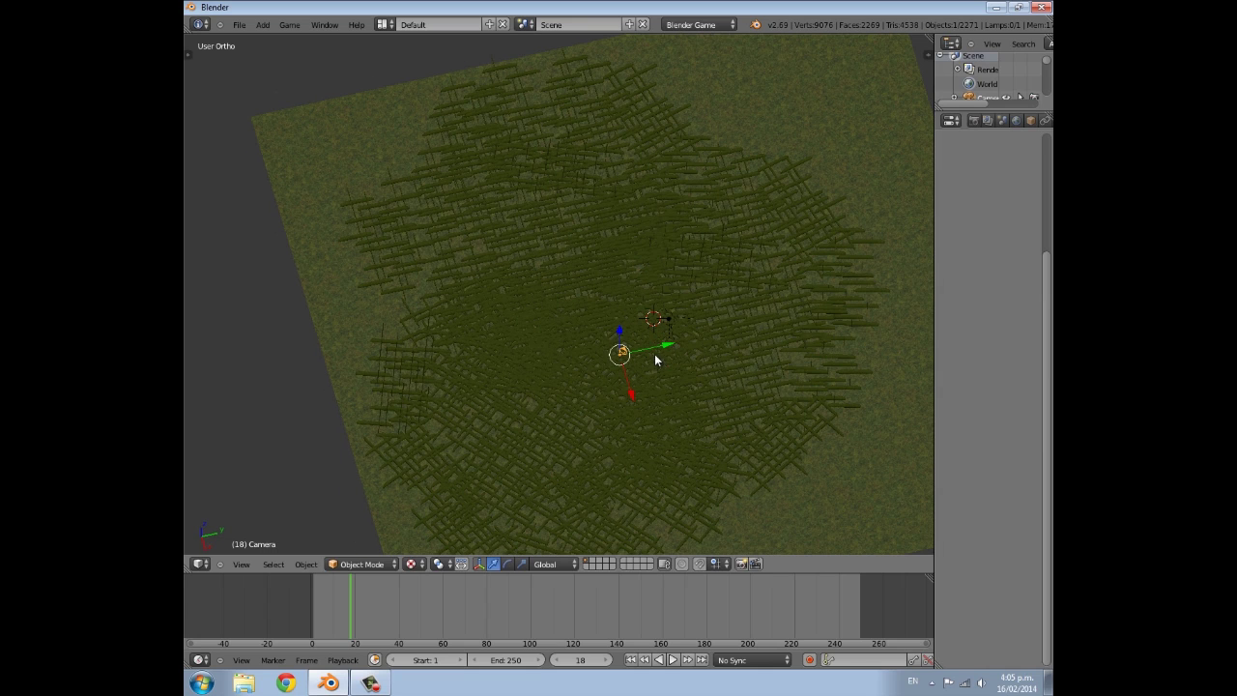
pyautogui.moveTo(655, 348); pyautogui.dragTo(549, 366)
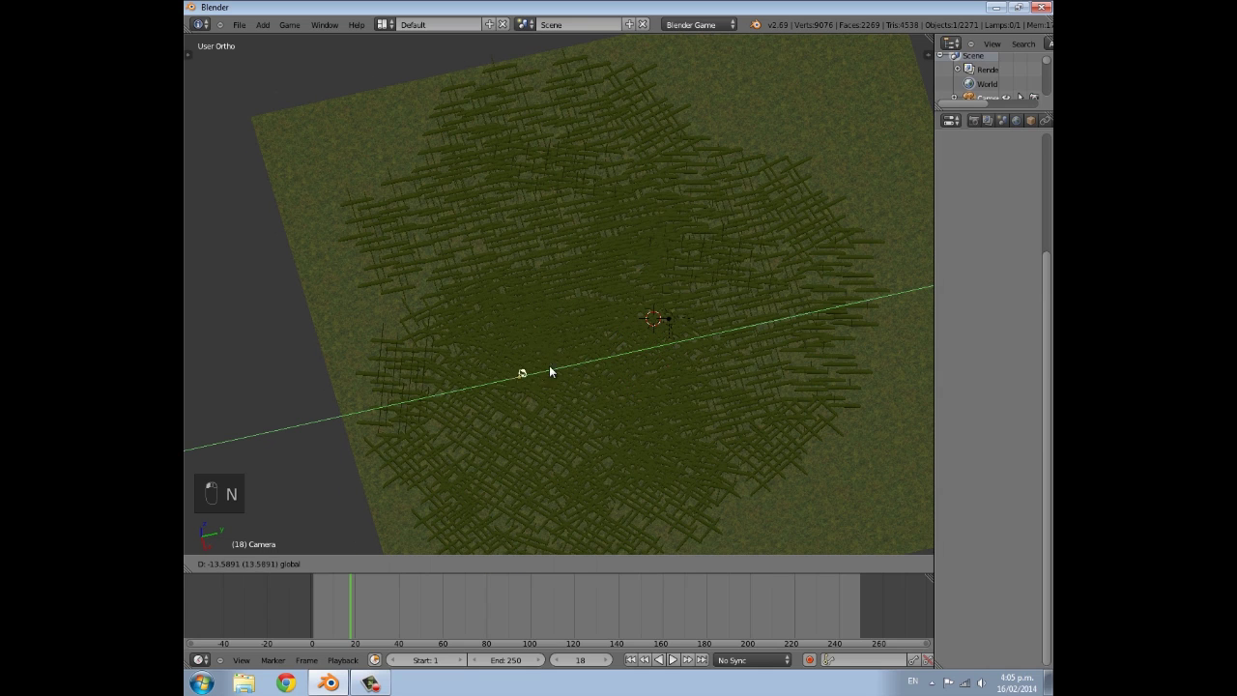
pyautogui.click(400, 395)
pyautogui.rightClick(676, 324)
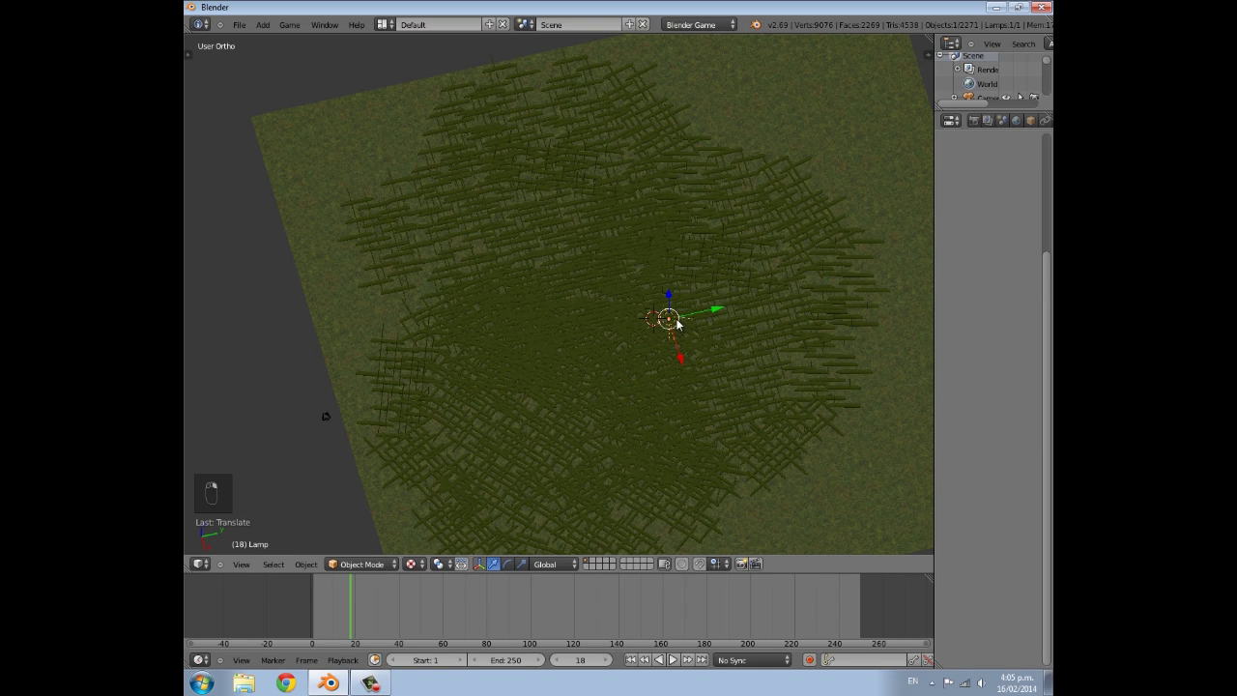
pyautogui.moveTo(719, 309); pyautogui.dragTo(978, 255)
# Step: Box-select all the grass planes from the right side view, leaving out ground, camera and lamp, and join them into one mesh
pyautogui.scroll(-4, 763, 340)
pyautogui.press('KP_1')
pyautogui.press('KP_3')
pyautogui.scroll(3, 642, 257)
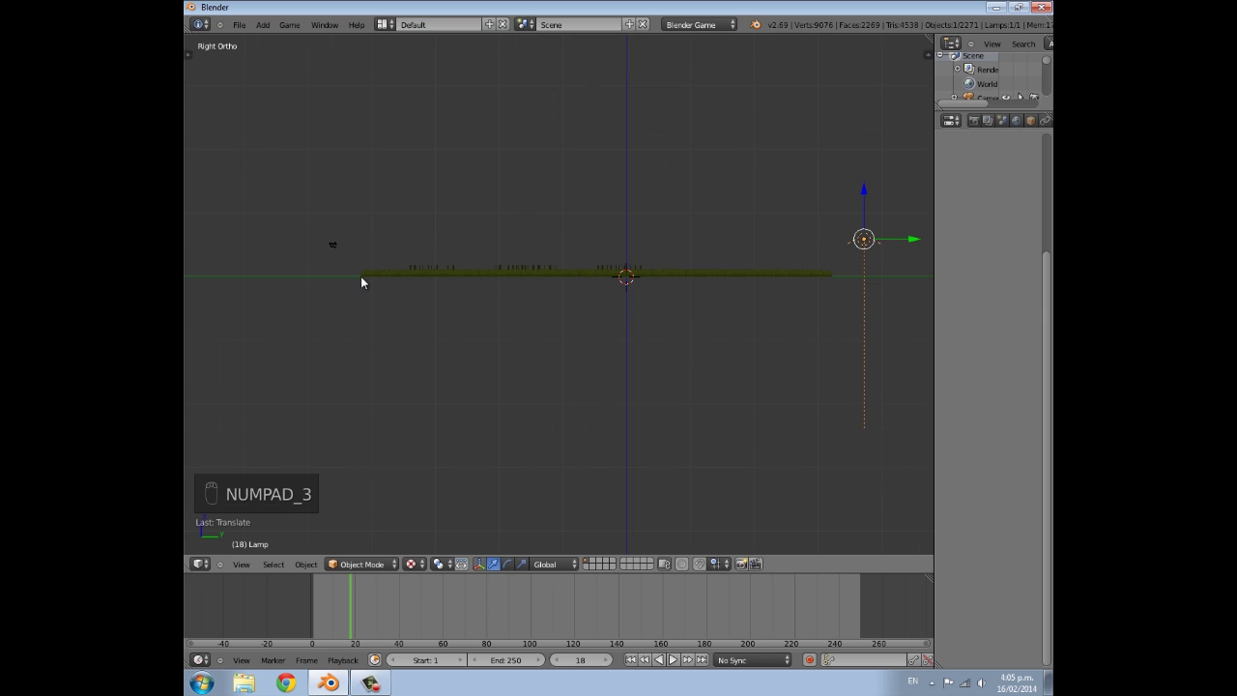
pyautogui.press('a')
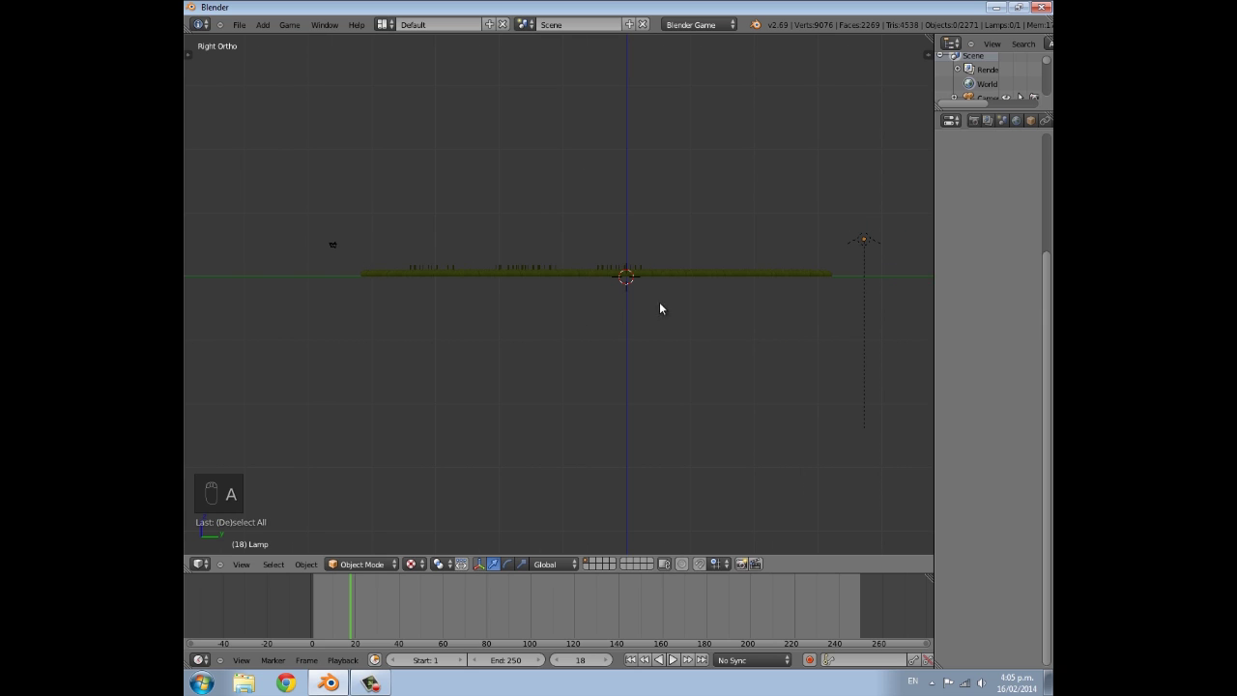
pyautogui.press('b')
pyautogui.moveTo(354, 265); pyautogui.dragTo(839, 271)
pyautogui.moveTo(691, 272); pyautogui.dragTo(717, 309, button='middle')
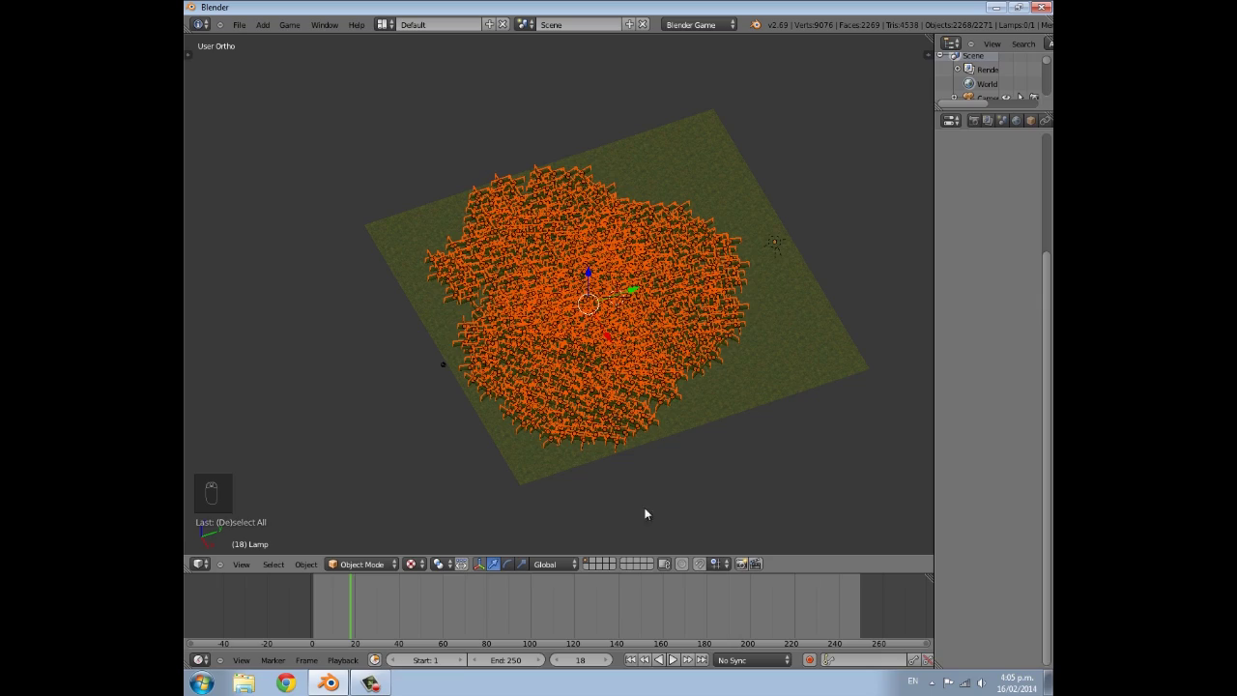
pyautogui.scroll(5, 678, 246)
pyautogui.keyDown('shift'); pyautogui.rightClick(677, 245); pyautogui.keyUp('shift')
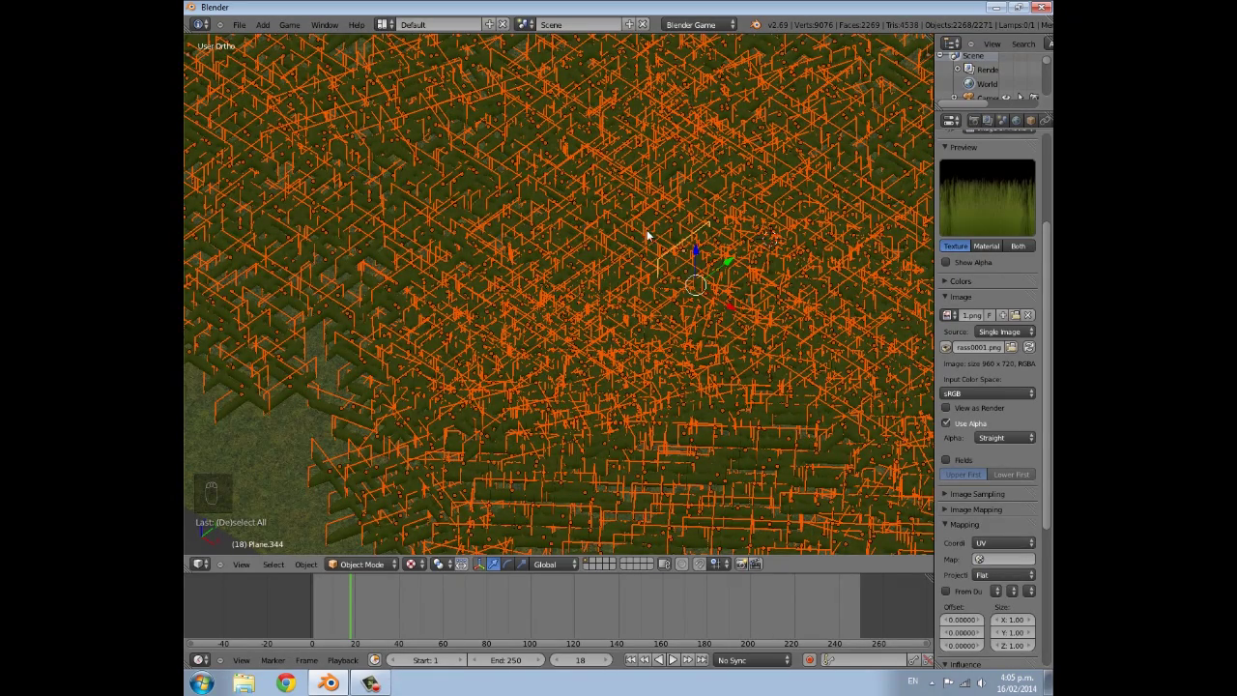
pyautogui.scroll(-4, 652, 253)
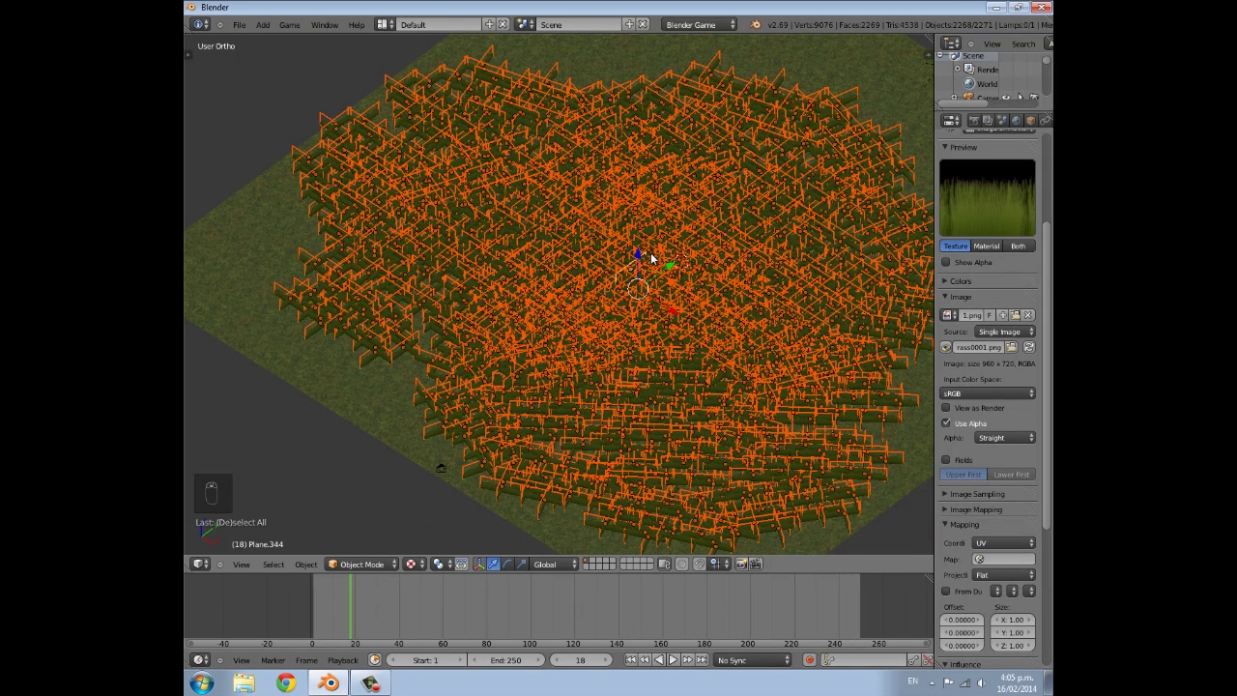
pyautogui.hotkey('ctrl', 'j')
pyautogui.scroll(-3, 562, 294)
pyautogui.moveTo(562, 294); pyautogui.dragTo(537, 310, button='middle')
# Step: Set the physics type of the joined grass mesh to No Collision
pyautogui.scroll(-4, 1008, 117)
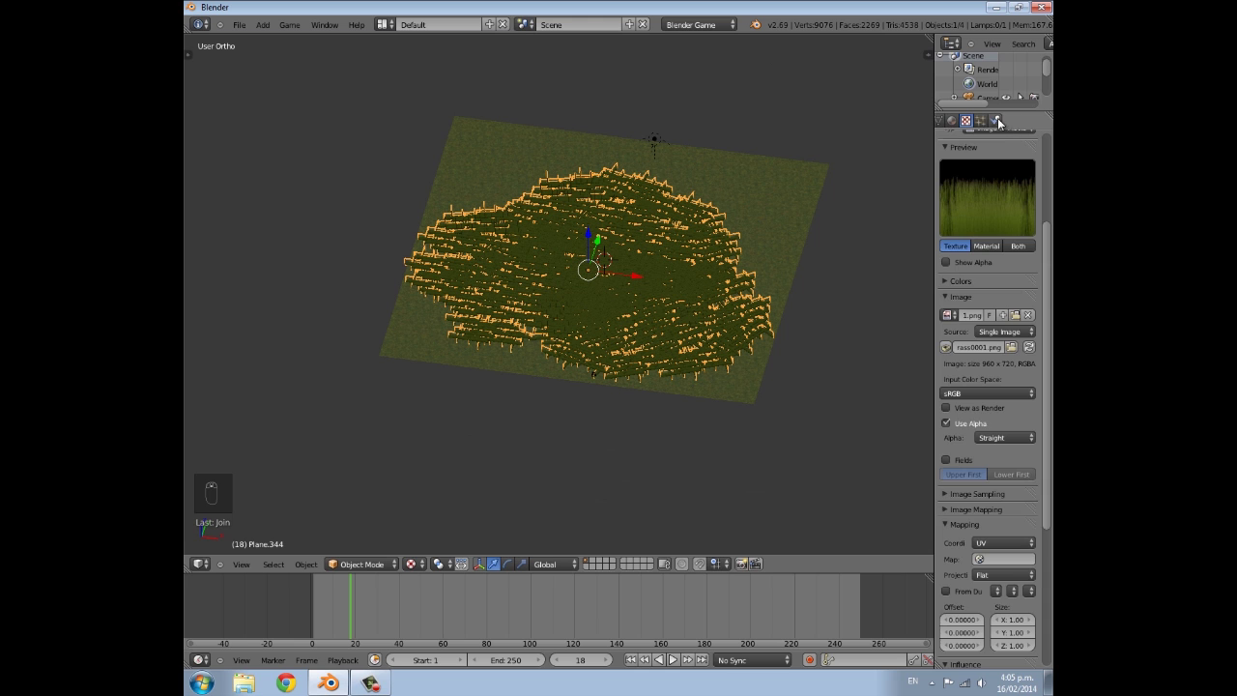
pyautogui.click(996, 121)
pyautogui.click(1006, 180)
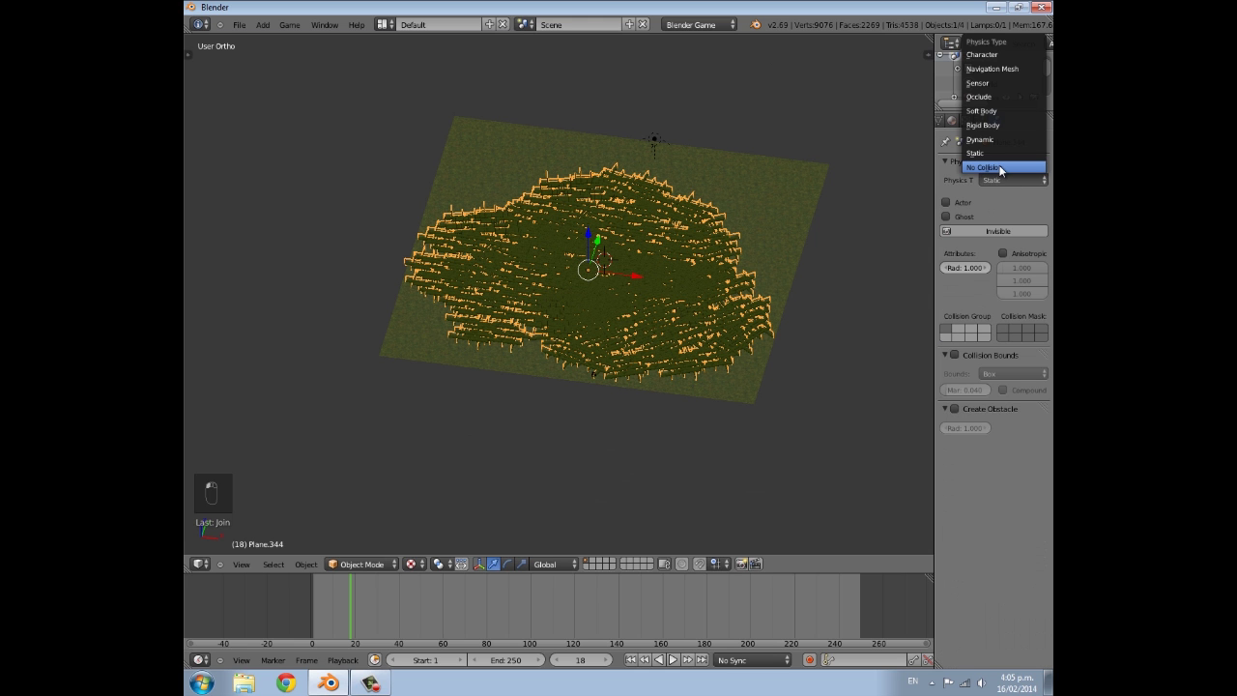
pyautogui.click(1005, 172)
# Step: Examine the joined grass mesh up close and from several sides
pyautogui.scroll(5, 675, 272)
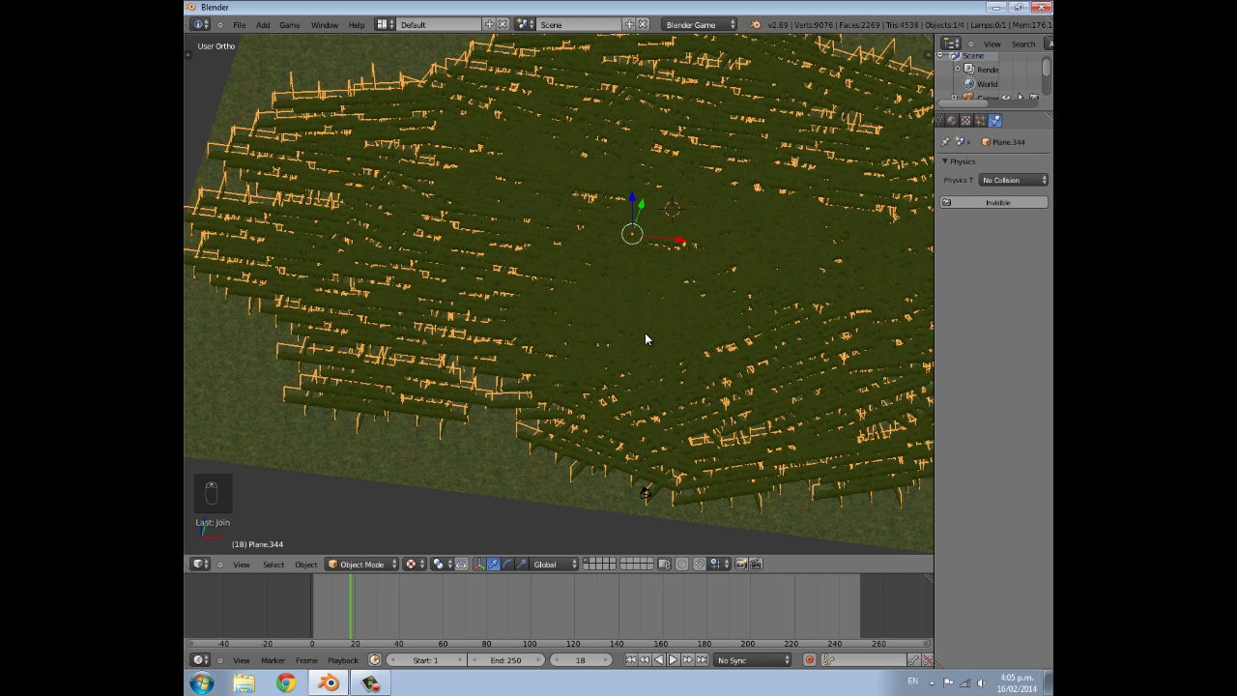
pyautogui.scroll(5, 639, 336)
pyautogui.scroll(-3, 634, 336)
pyautogui.scroll(-2, 432, 390)
pyautogui.moveTo(432, 390); pyautogui.dragTo(682, 378, button='middle')
pyautogui.scroll(-3, 625, 382)
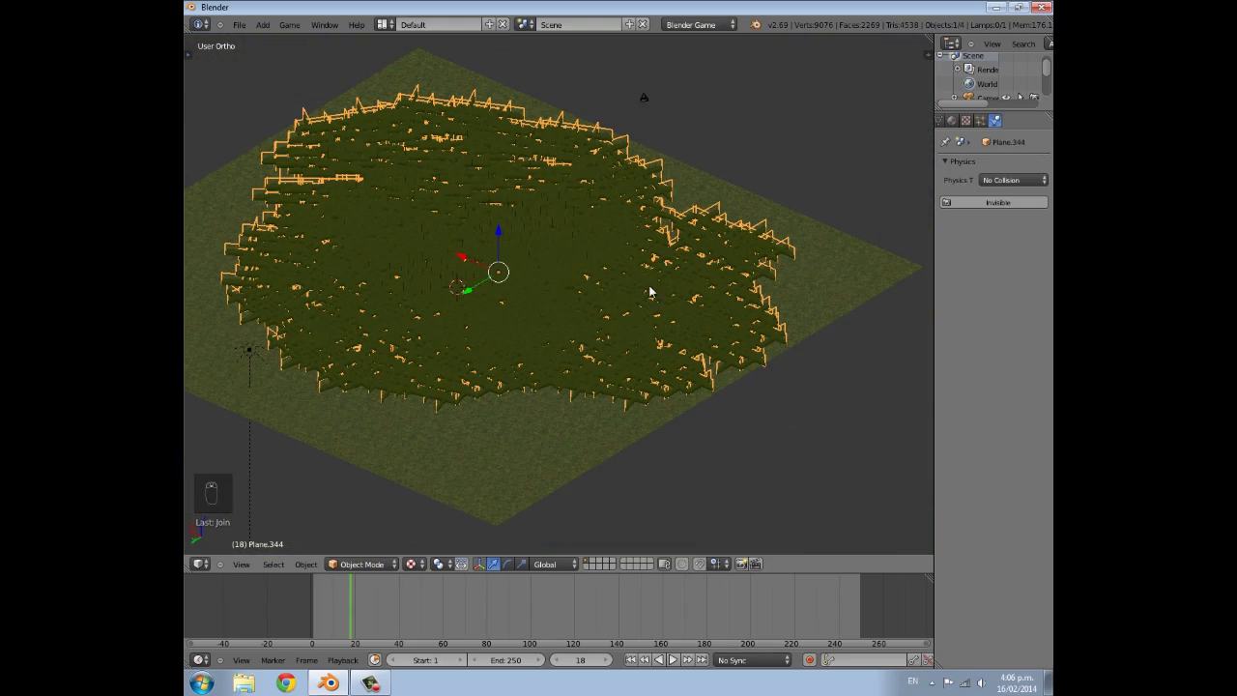
pyautogui.moveTo(474, 393); pyautogui.dragTo(541, 336, button='middle')
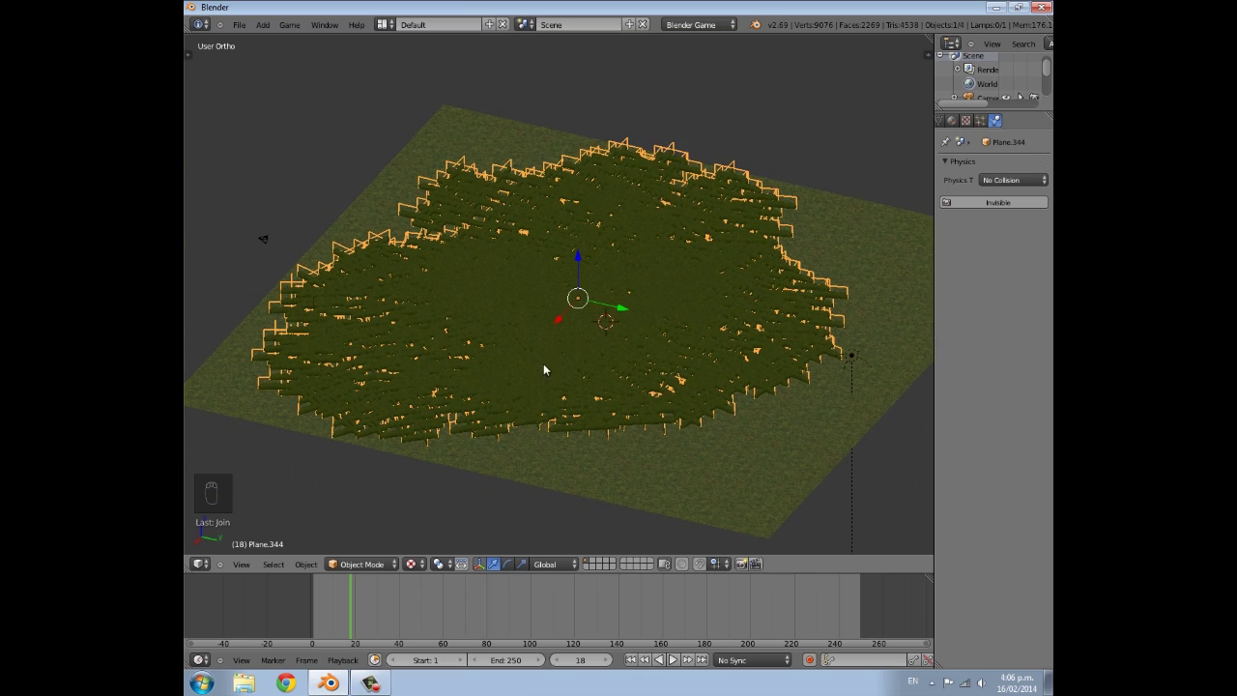
pyautogui.scroll(-3, 522, 372)
pyautogui.scroll(4, 478, 381)
pyautogui.scroll(-2, 600, 333)
pyautogui.scroll(5, 562, 386)
pyautogui.scroll(-3, 549, 406)
pyautogui.moveTo(578, 377); pyautogui.dragTo(576, 347, button='middle')
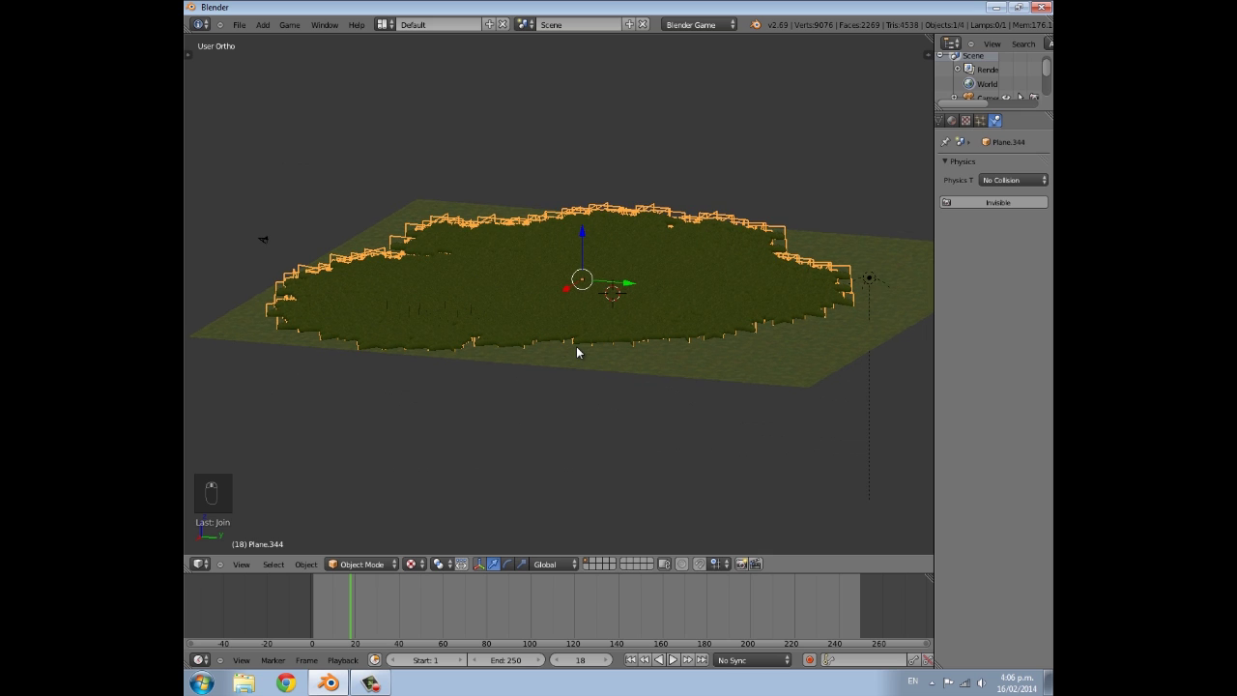
# Step: Switch to the right side view and snap the 3D cursor to the center
pyautogui.press('KP_3')
pyautogui.press('KP_1')
pyautogui.press('KP_3')
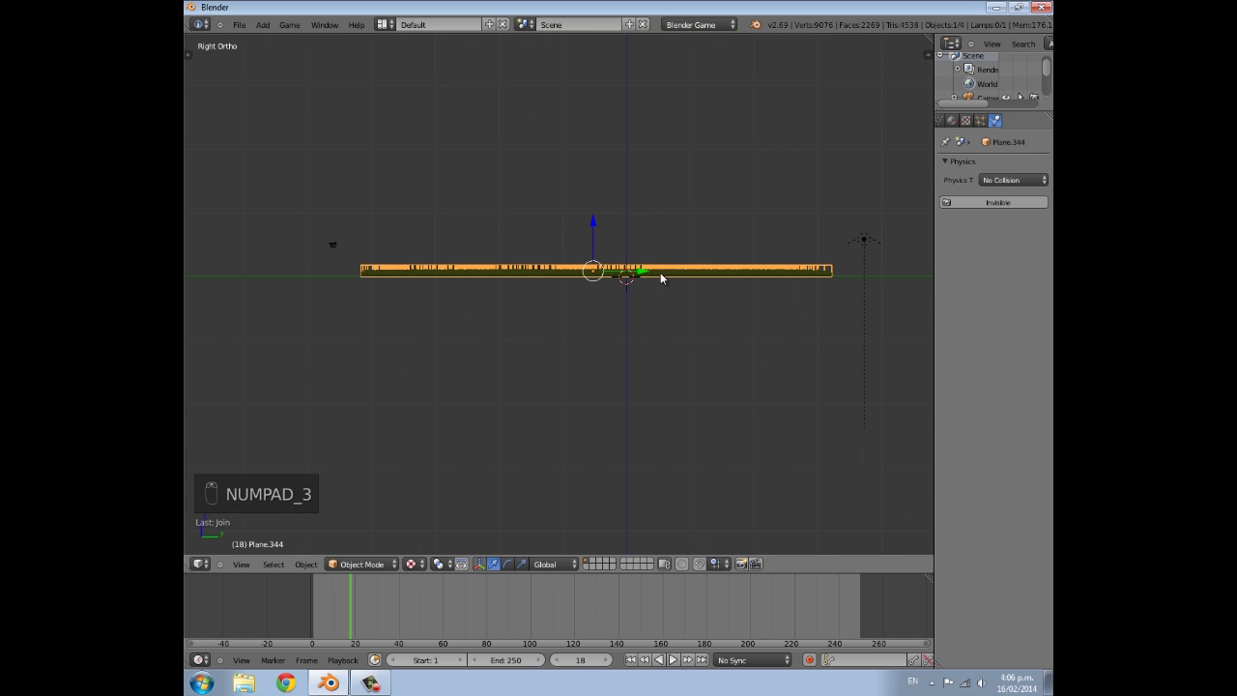
pyautogui.hotkey('shift', 's')
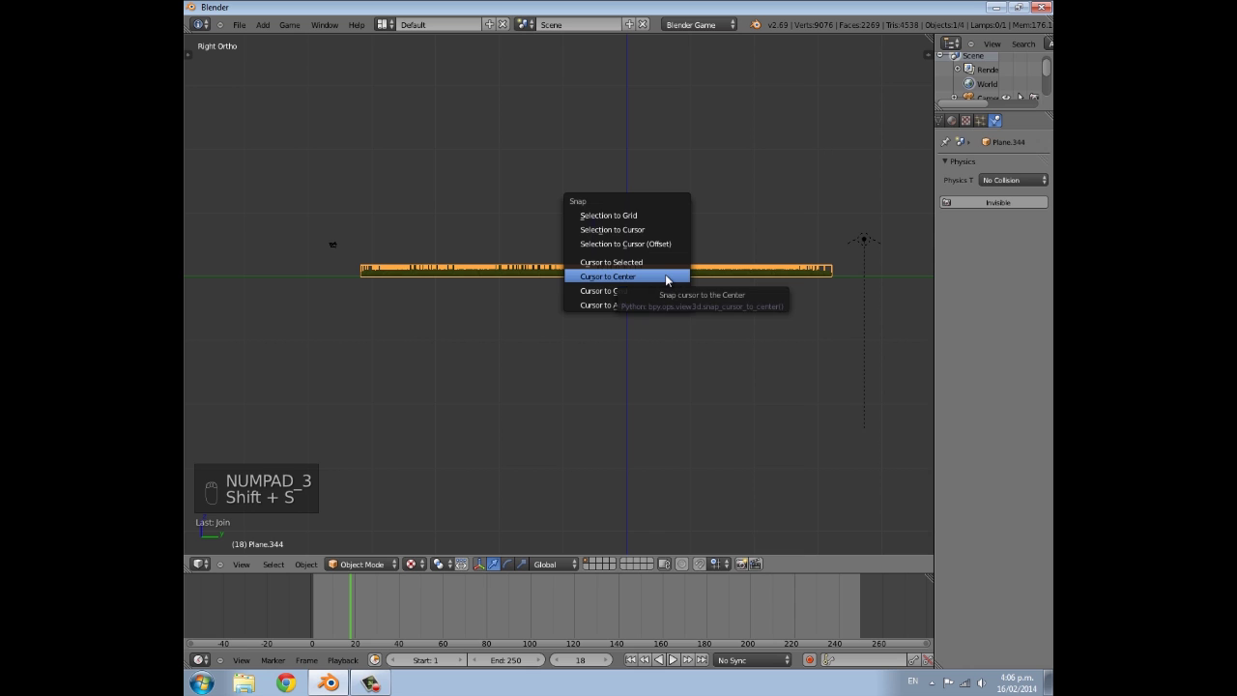
pyautogui.click(665, 274)
# Step: Add a single-bone armature at the 3D cursor and scale it up until it stands well above the grass
pyautogui.hotkey('shift', 'a')
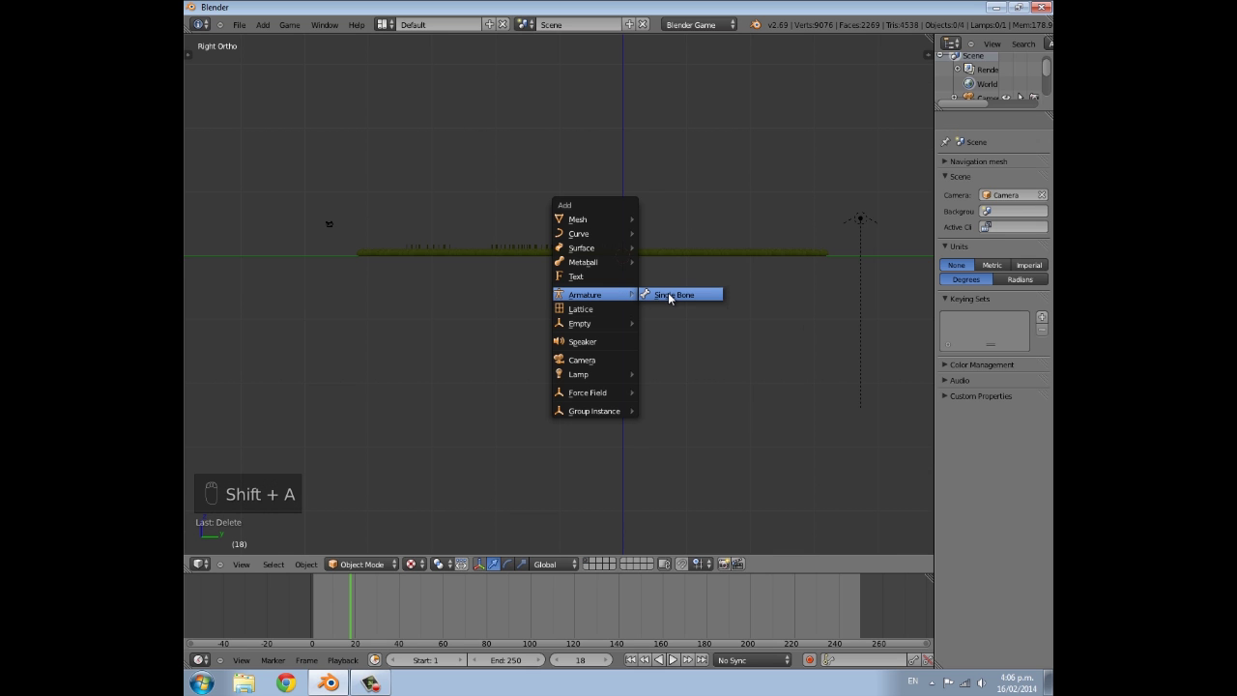
pyautogui.click(669, 295)
pyautogui.press('s')
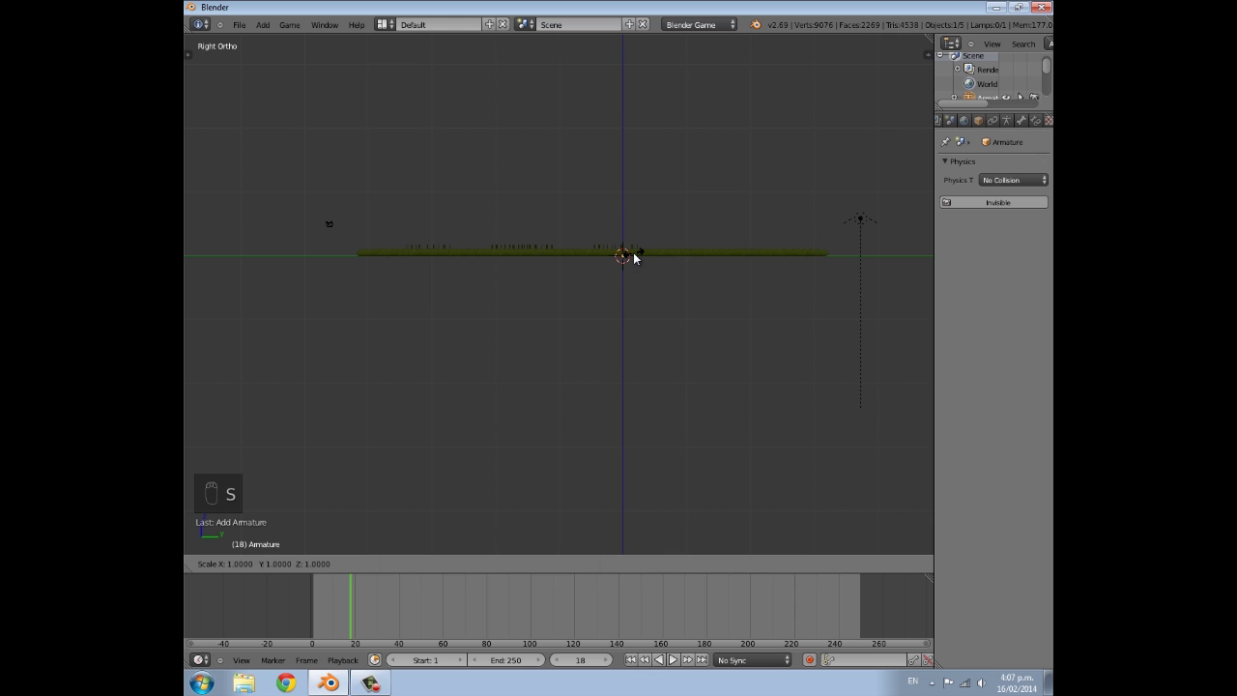
pyautogui.click(776, 237)
pyautogui.scroll(3, 673, 279)
pyautogui.keyDown('shift'); pyautogui.moveTo(659, 241); pyautogui.dragTo(615, 314, button='middle'); pyautogui.keyUp('shift')
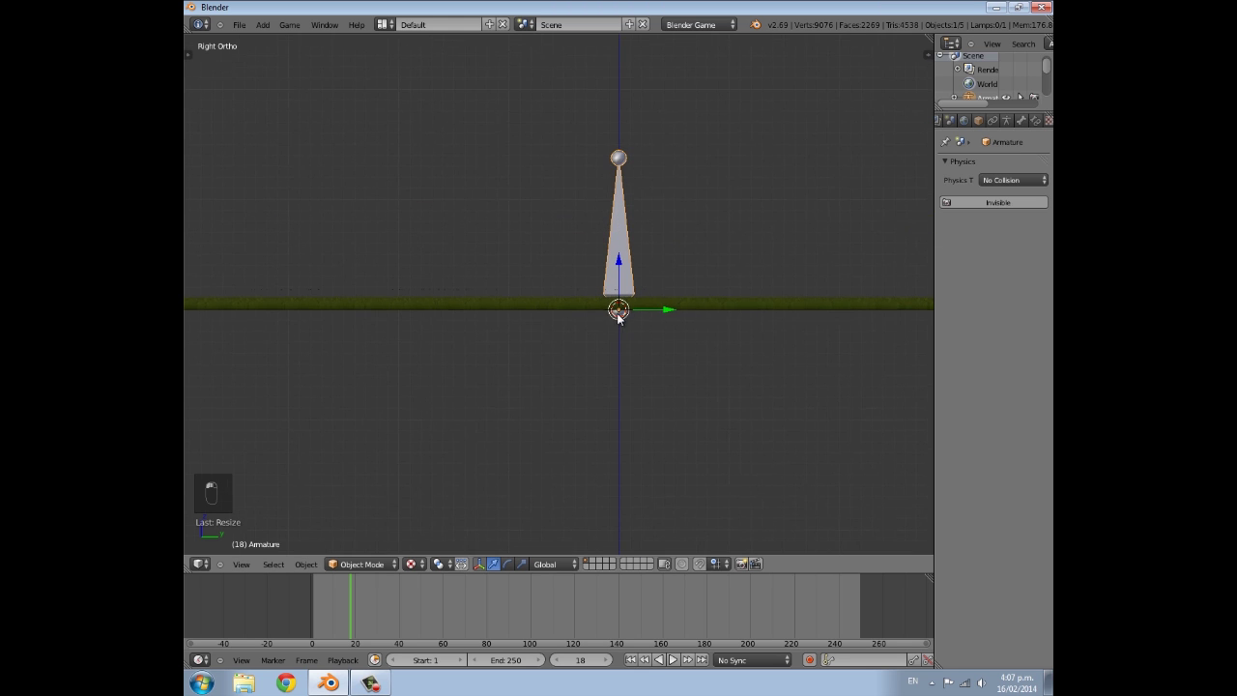
# Step: Raise the armature so the base of its bone sits at the top edge of the grass, checking in wireframe
pyautogui.scroll(-4, 618, 287)
pyautogui.scroll(8, 631, 274)
pyautogui.keyDown('shift'); pyautogui.moveTo(631, 273); pyautogui.dragTo(572, 341, button='middle'); pyautogui.keyUp('shift')
pyautogui.moveTo(624, 342); pyautogui.dragTo(623, 315)
pyautogui.click(624, 319)
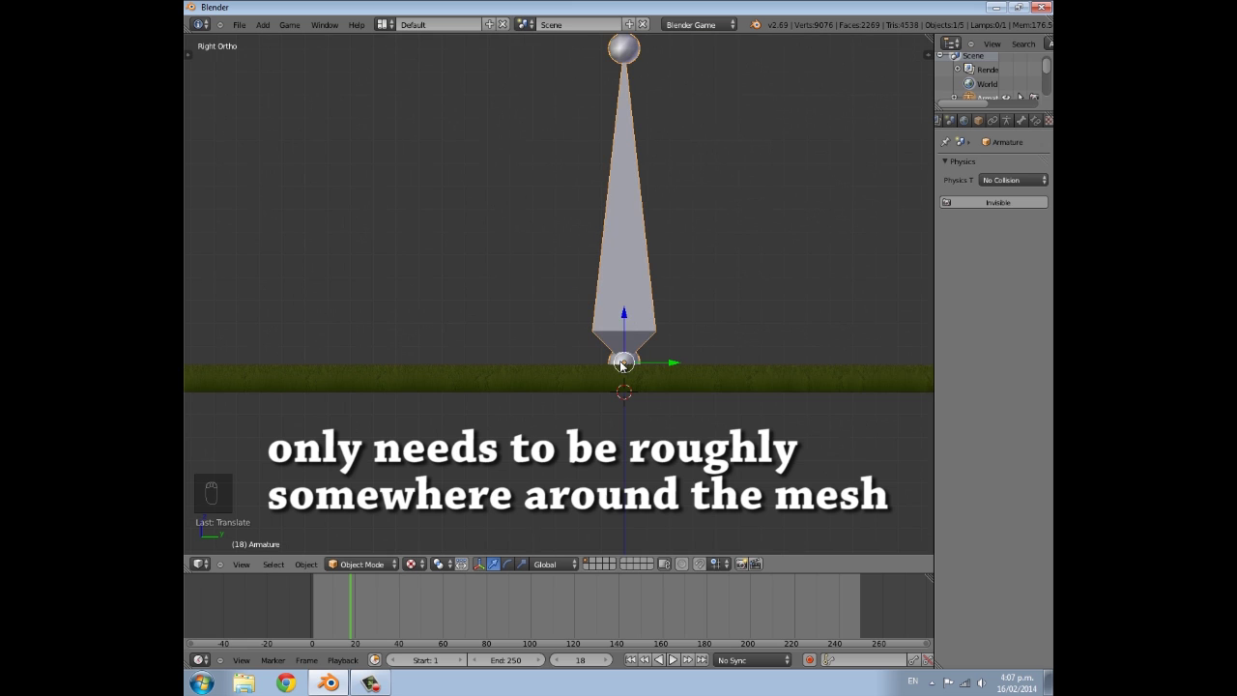
pyautogui.press('z')
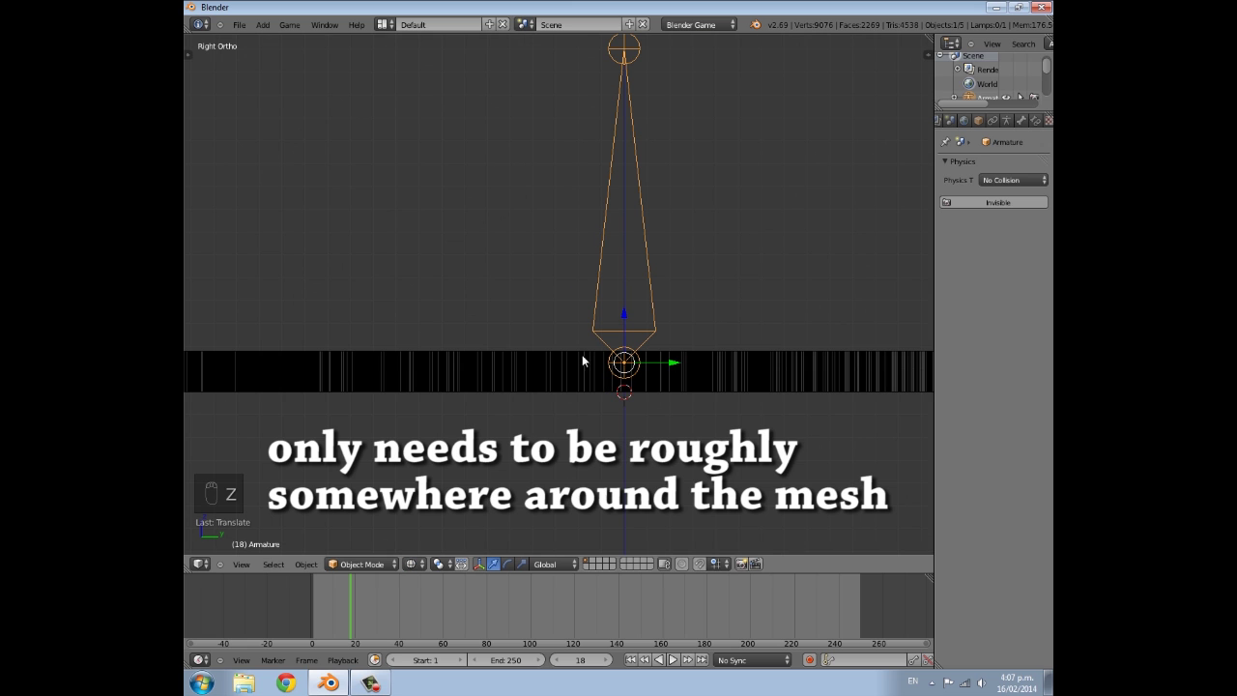
pyautogui.press('g')
pyautogui.click(622, 304)
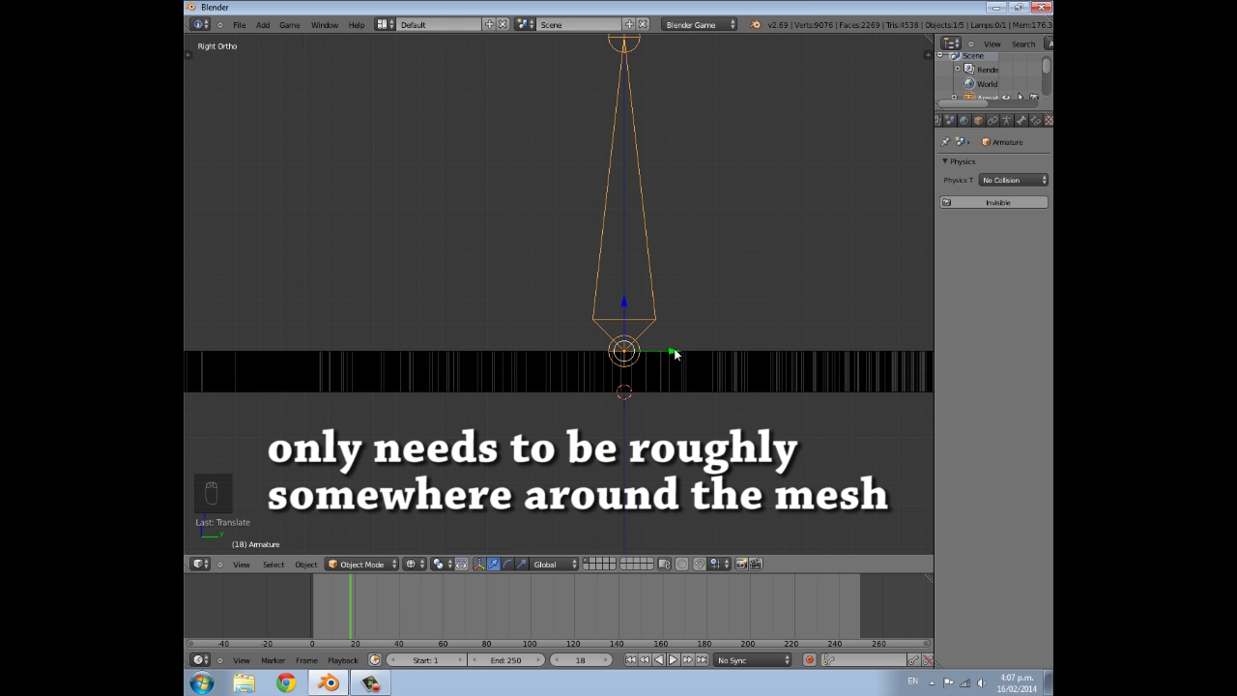
pyautogui.scroll(4, 613, 361)
pyautogui.keyDown('shift'); pyautogui.moveTo(644, 325); pyautogui.dragTo(561, 281, button='middle'); pyautogui.keyUp('shift')
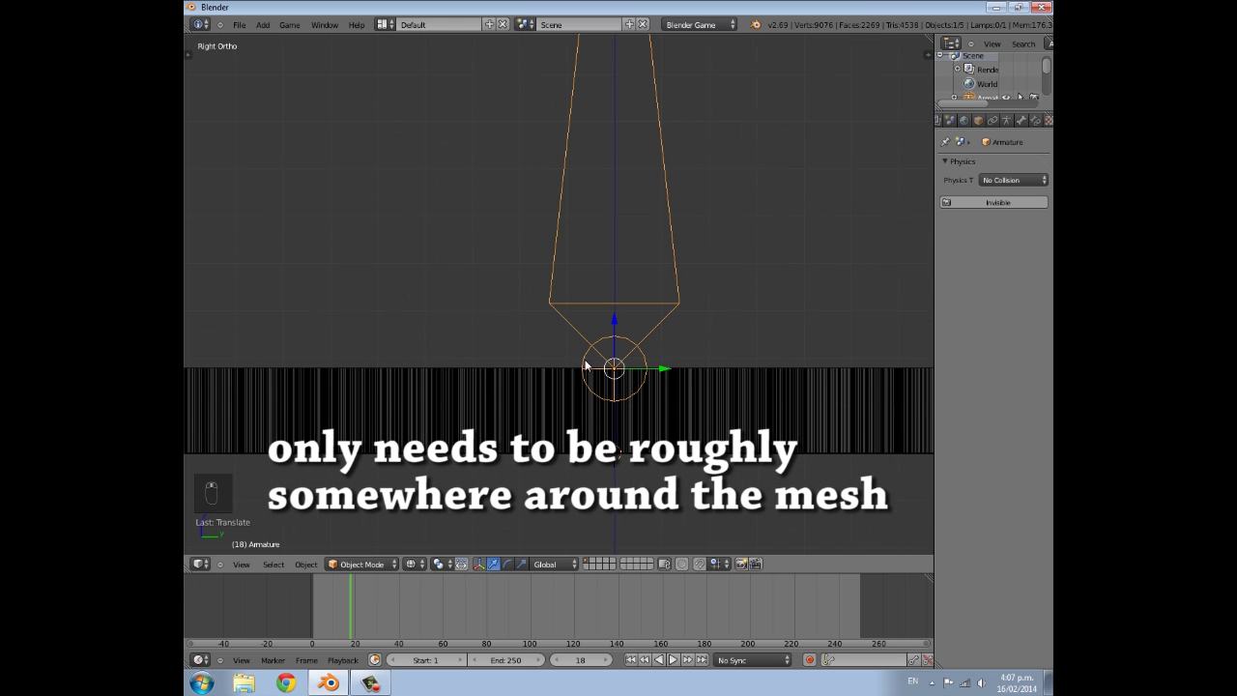
pyautogui.scroll(-3, 606, 393)
pyautogui.scroll(-8, 557, 348)
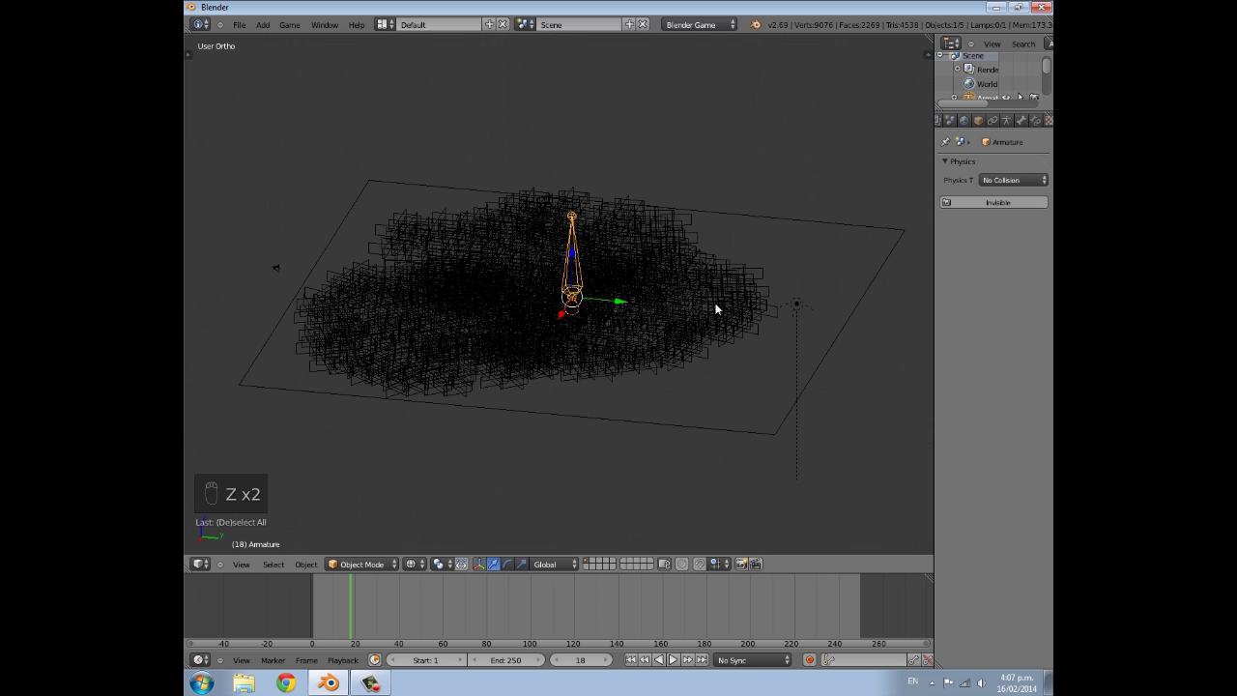
# Step: Try to parent the joined grass mesh to the armature using Armature Deform with automatic weights
pyautogui.rightClick(715, 304)
pyautogui.moveTo(577, 321)
pyautogui.mouseDown(button='middle')
pyautogui.moveTo(511, 238)
pyautogui.moveTo(557, 264)
pyautogui.mouseUp(button='middle')
pyautogui.keyDown('shift'); pyautogui.rightClick(549, 250); pyautogui.keyUp('shift')
pyautogui.press('z')
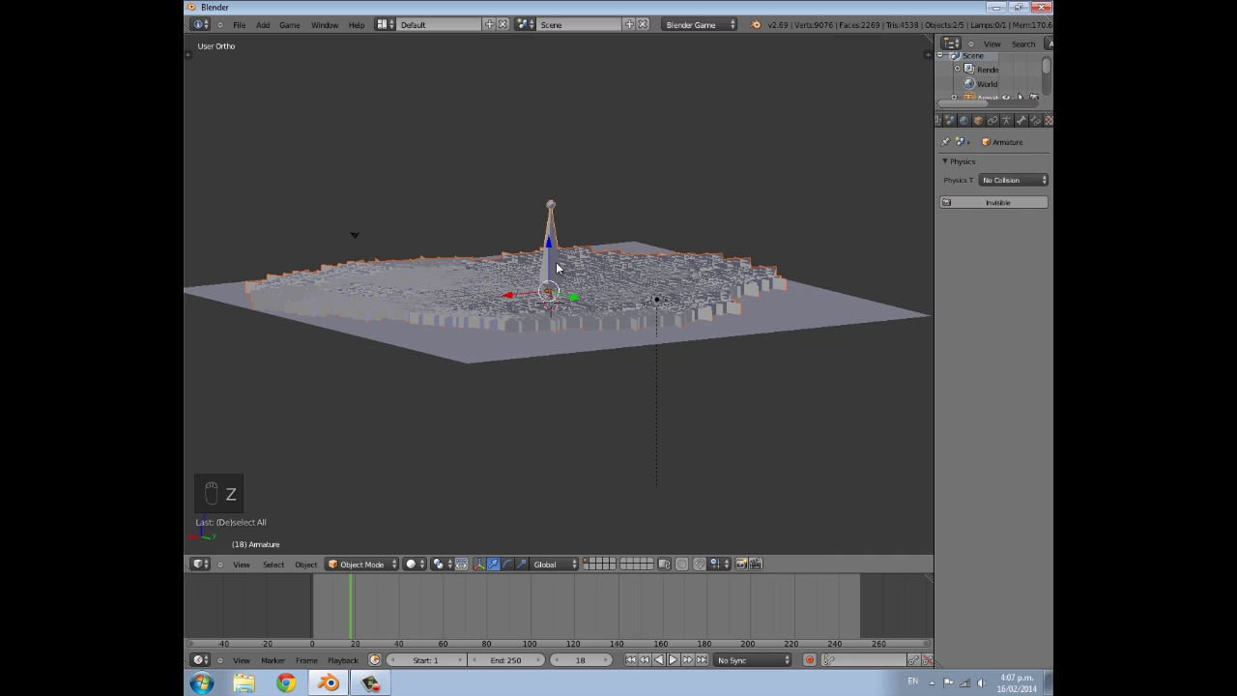
pyautogui.hotkey('ctrl', 'p')
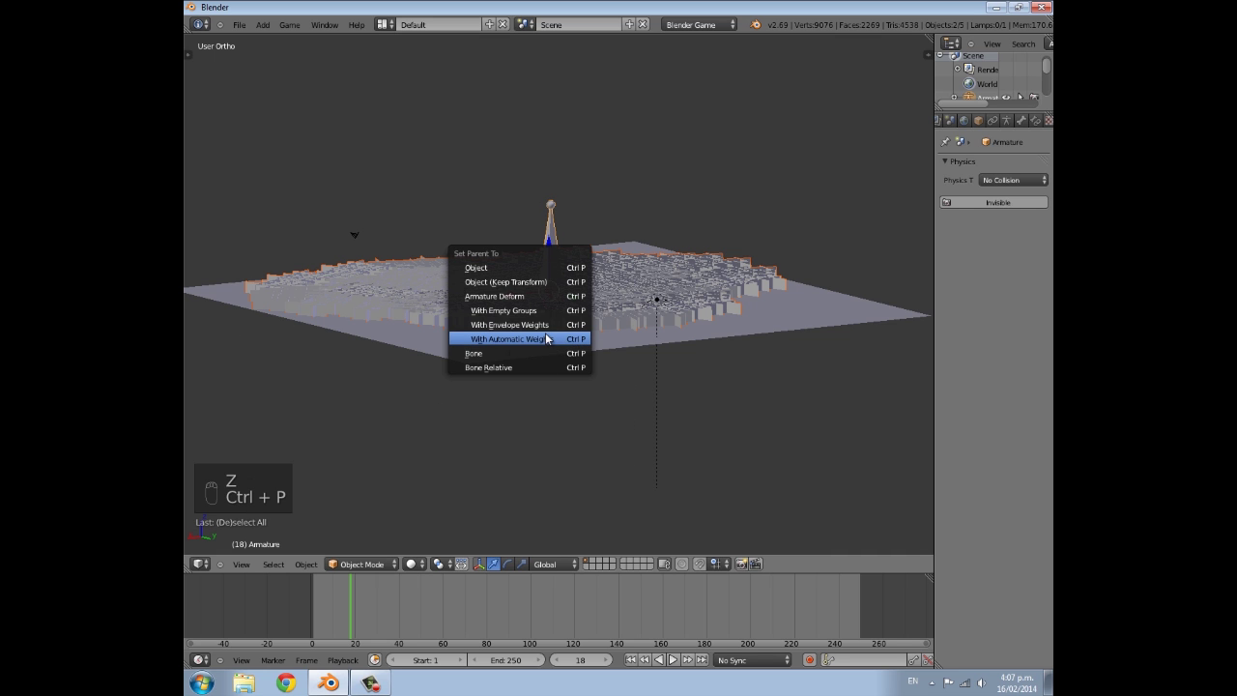
pyautogui.click(546, 336)
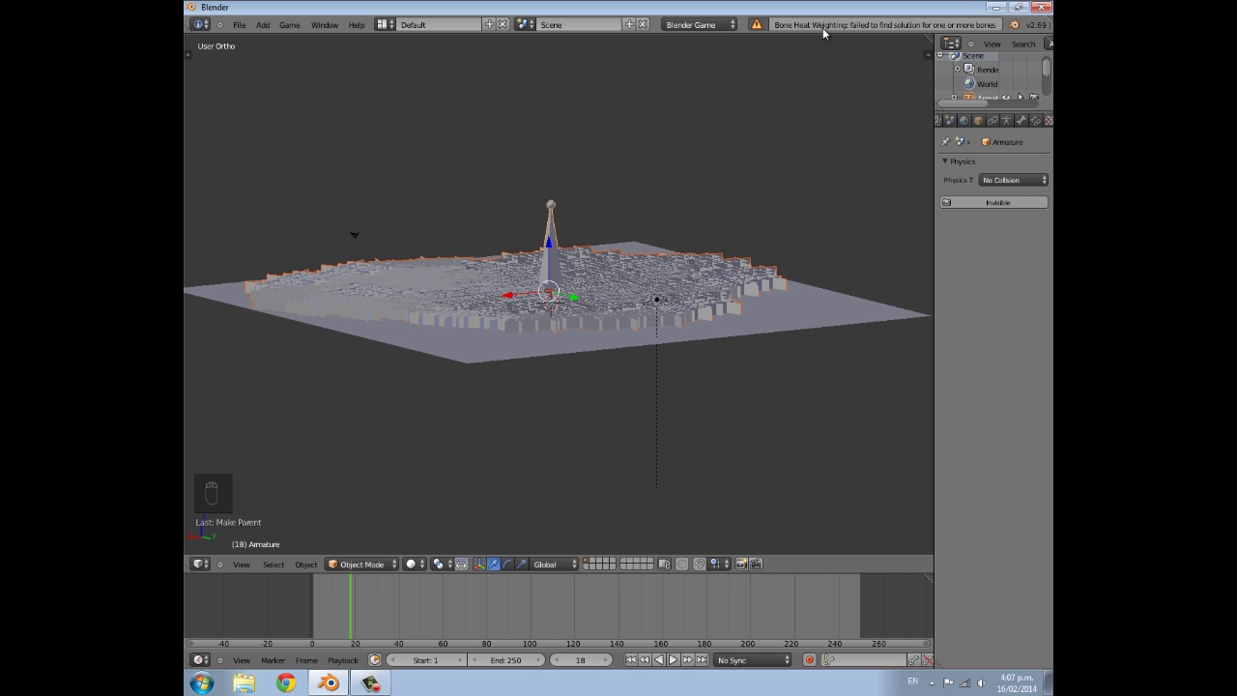
# Step: Switch the grass mesh to Weight Paint mode to edit its Bone vertex group
pyautogui.moveTo(488, 312); pyautogui.dragTo(576, 329, button='middle')
pyautogui.moveTo(633, 285); pyautogui.dragTo(479, 320, button='middle')
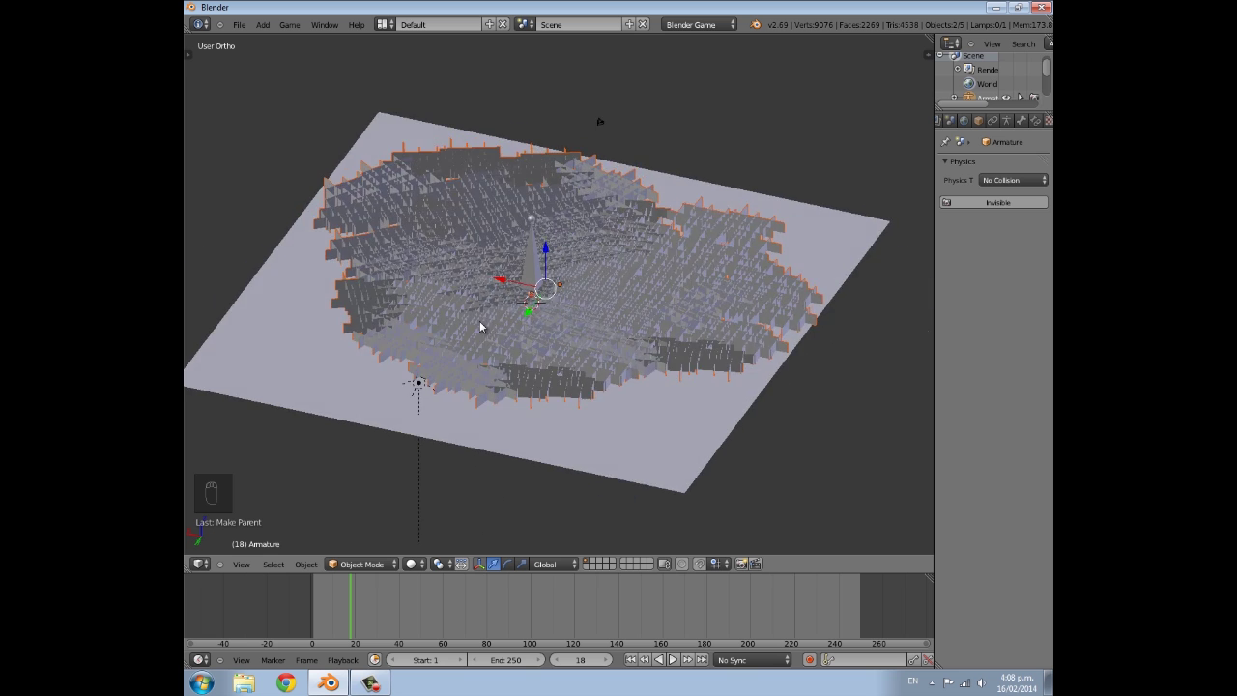
pyautogui.scroll(-3, 479, 320)
pyautogui.moveTo(372, 365); pyautogui.dragTo(473, 352, button='middle')
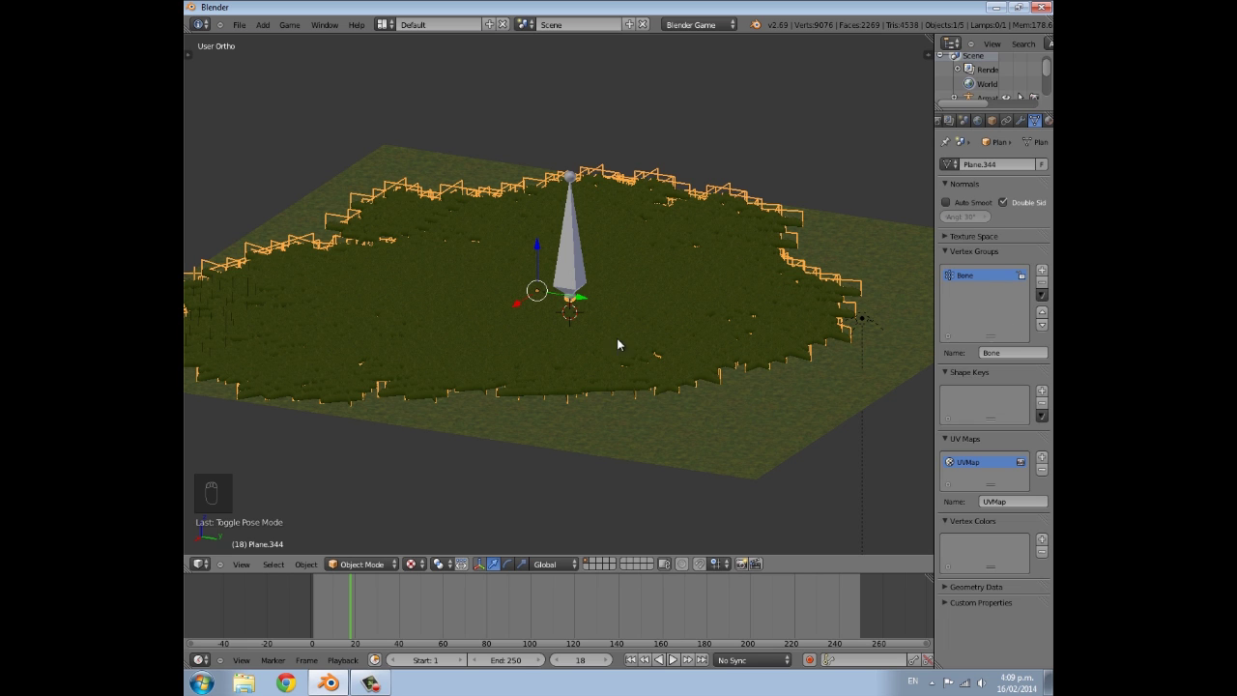
pyautogui.scroll(-4, 604, 345)
pyautogui.scroll(8, 592, 354)
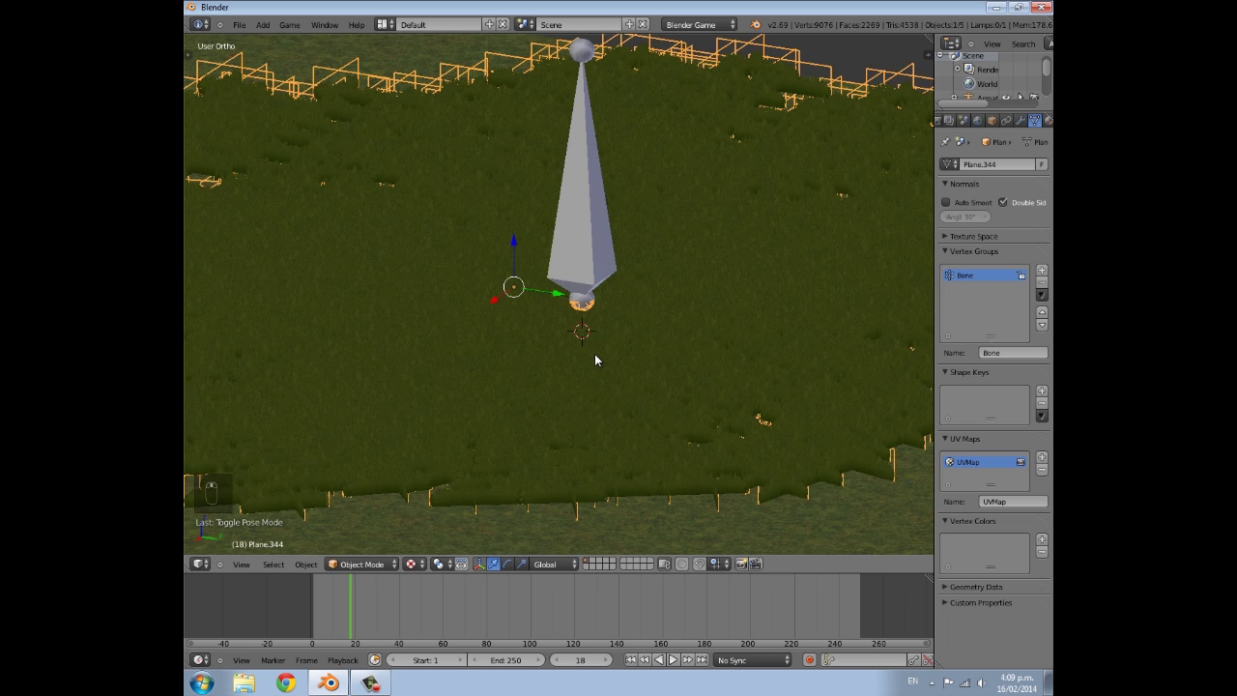
pyautogui.click(382, 566)
pyautogui.scroll(-6, 583, 356)
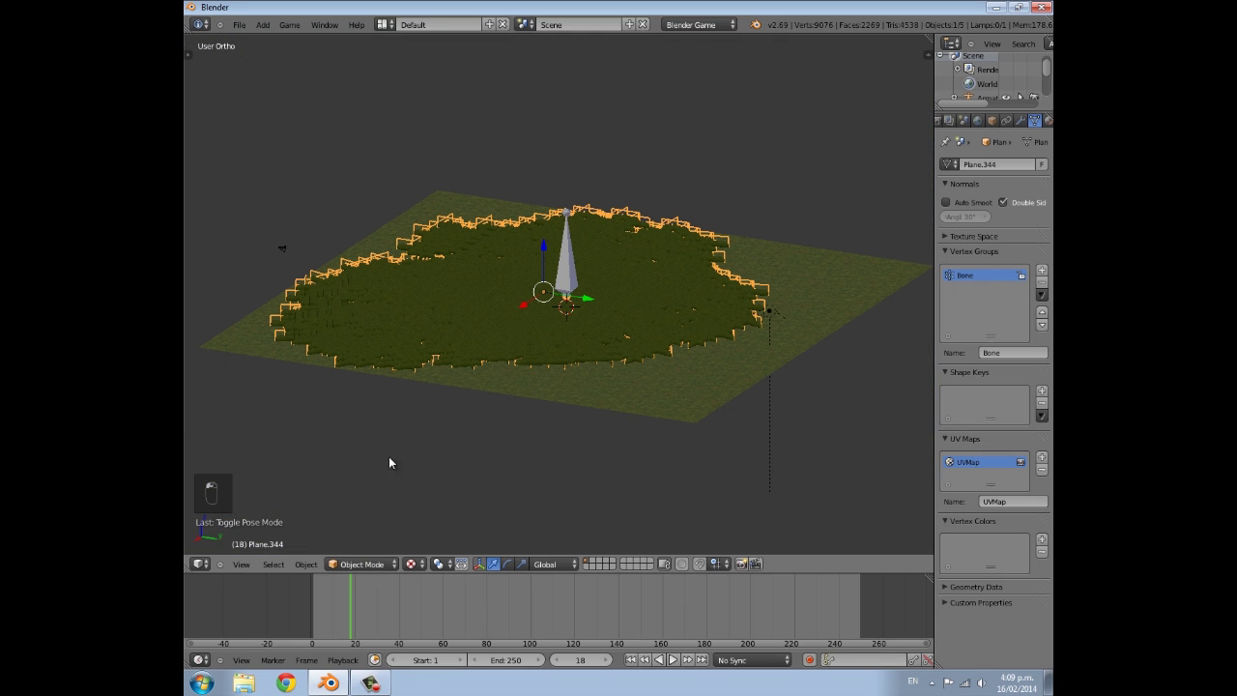
pyautogui.click(391, 563)
pyautogui.click(386, 485)
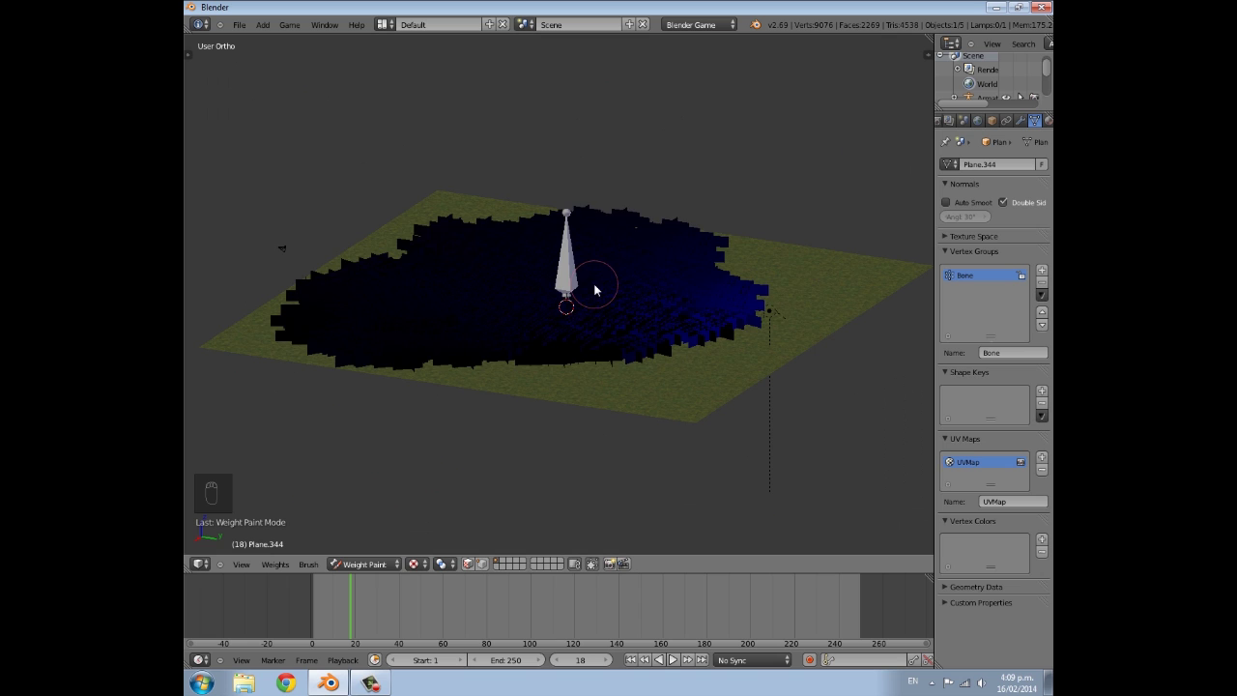
# Step: Display the weight-painted grass in wireframe and open the brush settings
pyautogui.press('z')
pyautogui.moveTo(605, 299); pyautogui.dragTo(545, 255, button='middle')
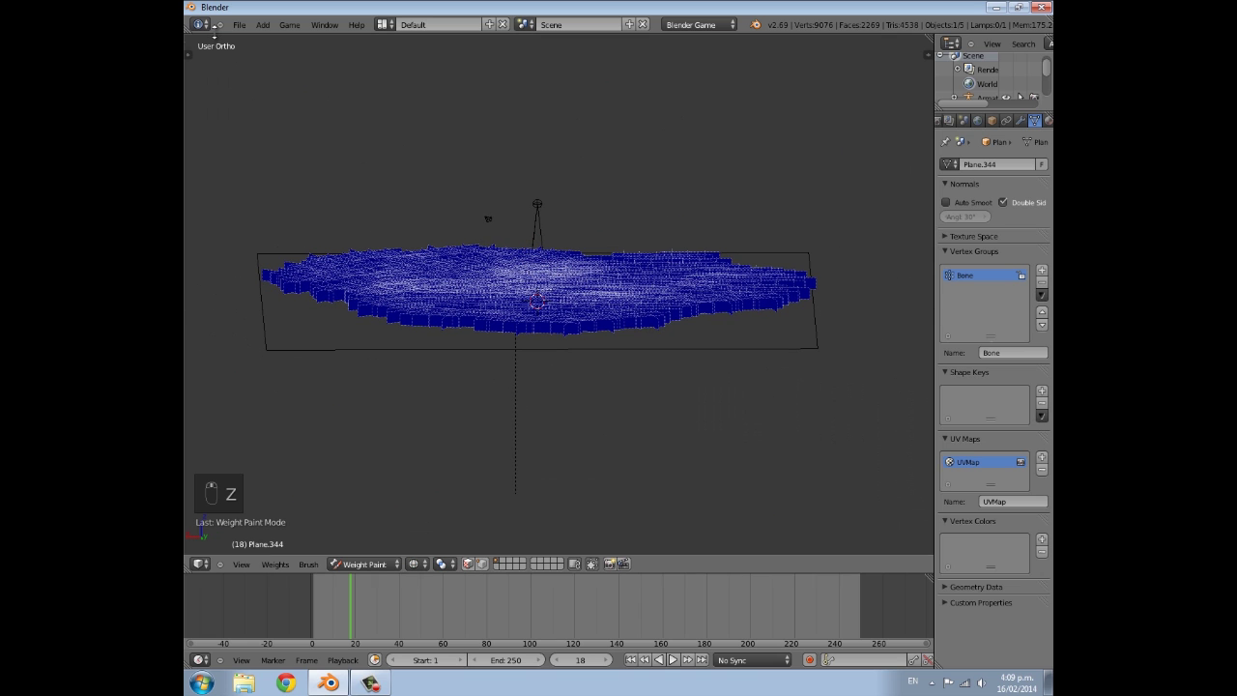
pyautogui.click(190, 55)
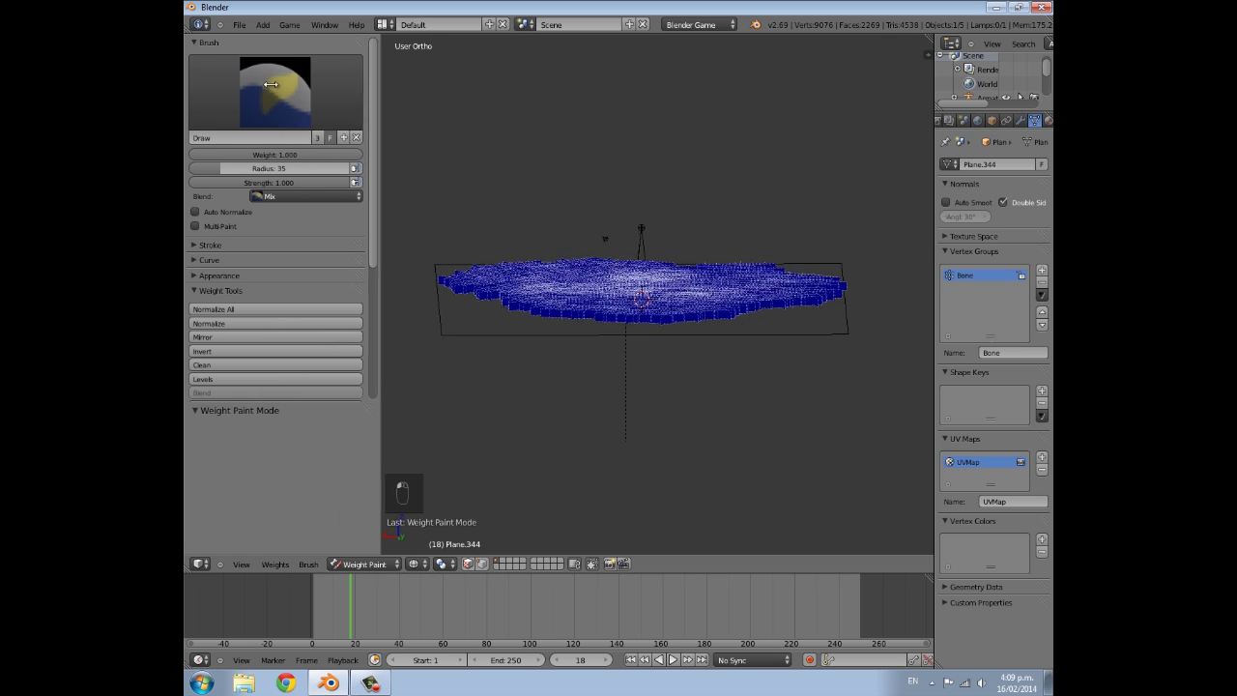
pyautogui.scroll(5, 608, 290)
pyautogui.keyDown('shift'); pyautogui.moveTo(578, 248); pyautogui.dragTo(633, 262, button='middle'); pyautogui.keyUp('shift')
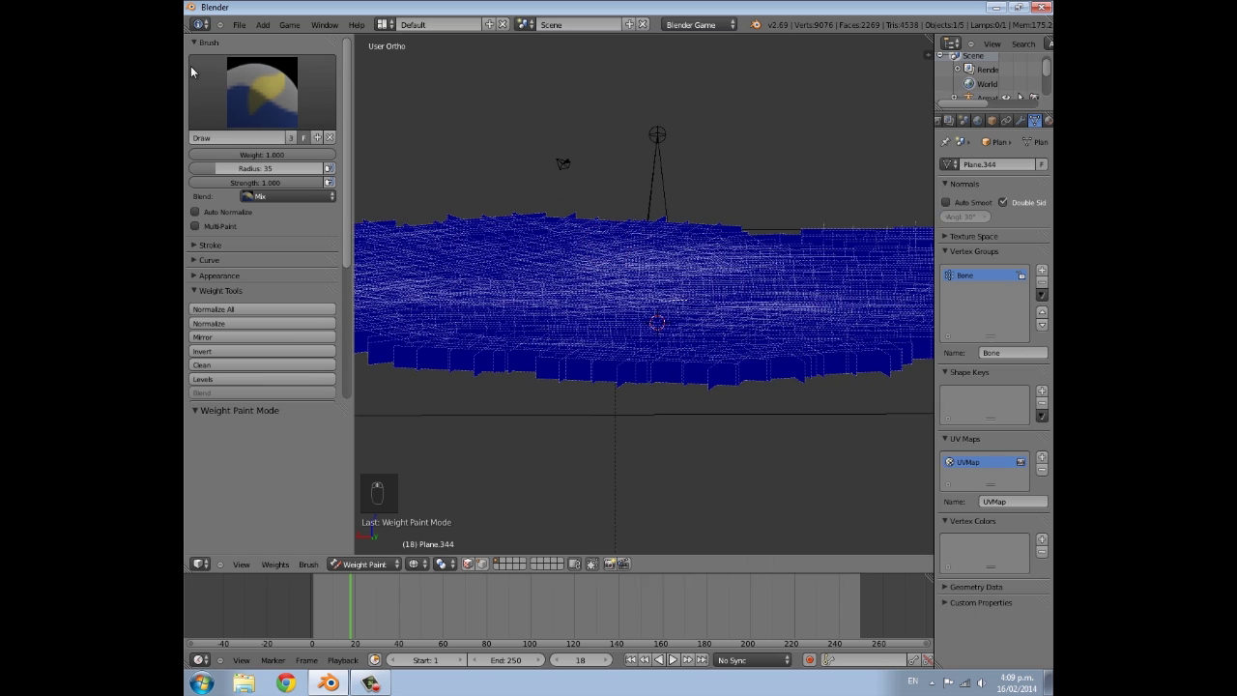
pyautogui.scroll(-5, 696, 319)
pyautogui.moveTo(740, 310); pyautogui.dragTo(712, 278, button='middle')
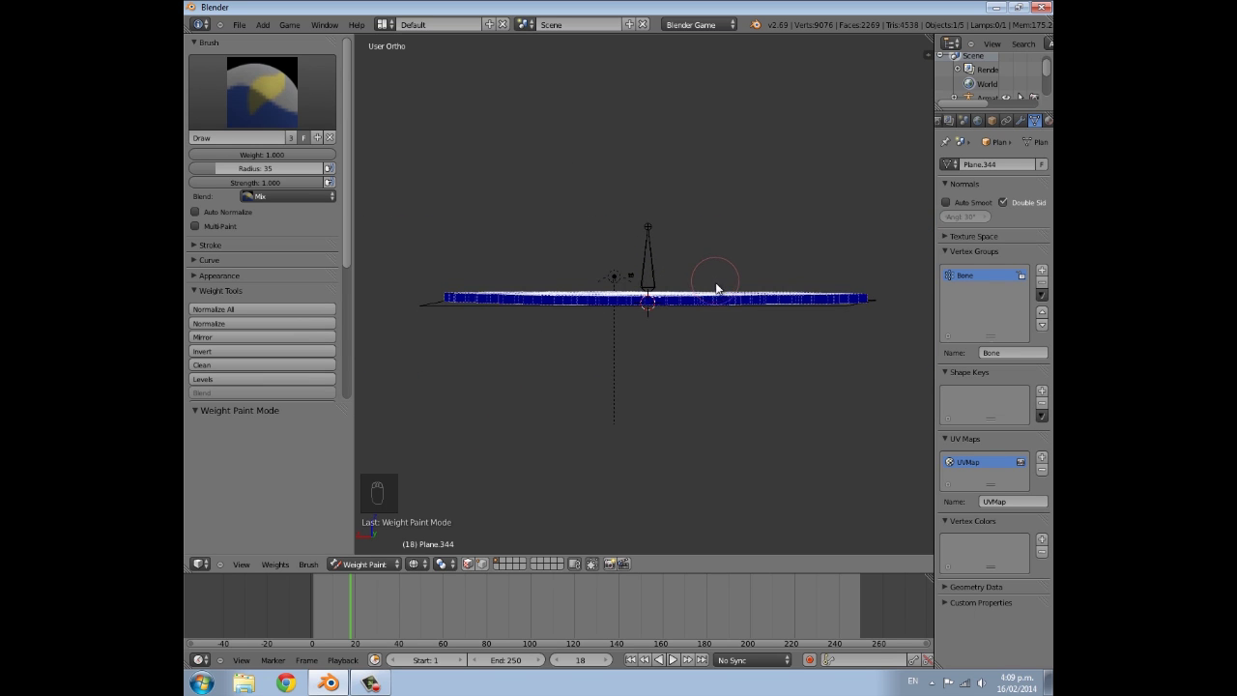
# Step: Paint weight 1.000 along the upper edge of the grass from beneath the bone to one end of the field
pyautogui.scroll(5, 715, 282)
pyautogui.scroll(5, 672, 296)
pyautogui.moveTo(720, 300)
pyautogui.mouseDown()
pyautogui.moveTo(573, 288)
pyautogui.moveTo(736, 278)
pyautogui.moveTo(609, 276)
pyautogui.mouseUp()
pyautogui.scroll(-2, 609, 277)
pyautogui.keyDown('shift'); pyautogui.moveTo(572, 283); pyautogui.dragTo(665, 288, button='middle'); pyautogui.keyUp('shift')
pyautogui.moveTo(717, 290); pyautogui.dragTo(470, 300)
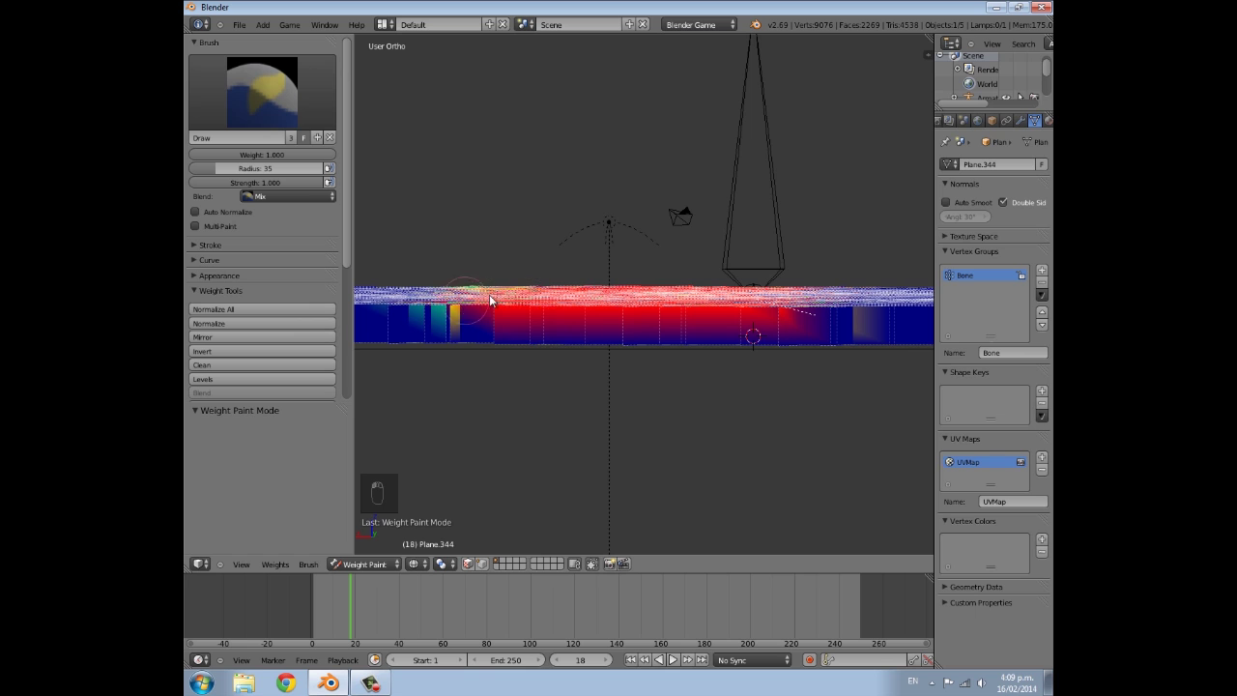
pyautogui.moveTo(522, 306)
pyautogui.keyDown('shift'); pyautogui.mouseDown(button='middle')
pyautogui.moveTo(687, 293)
pyautogui.moveTo(839, 324)
pyautogui.mouseUp(button='middle'); pyautogui.keyUp('shift')
pyautogui.moveTo(831, 321)
pyautogui.mouseDown()
pyautogui.moveTo(519, 326)
pyautogui.moveTo(486, 316)
pyautogui.mouseUp()
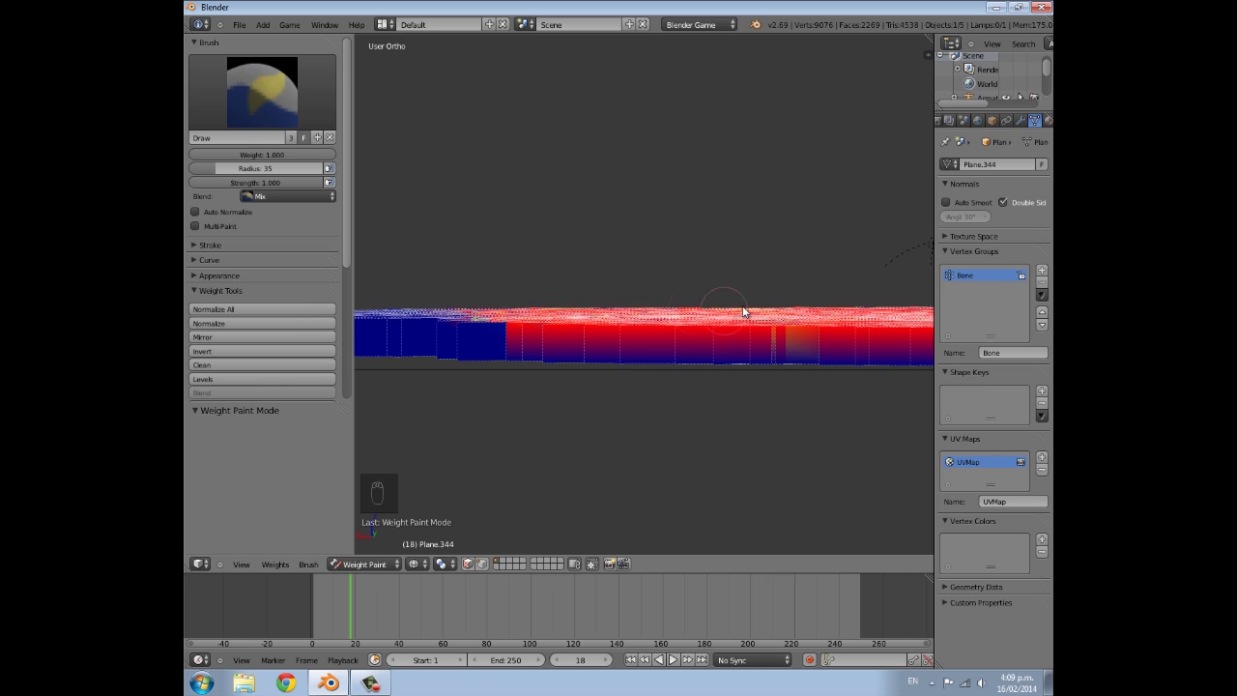
pyautogui.keyDown('shift'); pyautogui.moveTo(600, 308); pyautogui.dragTo(843, 307, button='middle'); pyautogui.keyUp('shift')
pyautogui.keyDown('shift'); pyautogui.moveTo(752, 306); pyautogui.dragTo(825, 335, button='middle'); pyautogui.keyUp('shift')
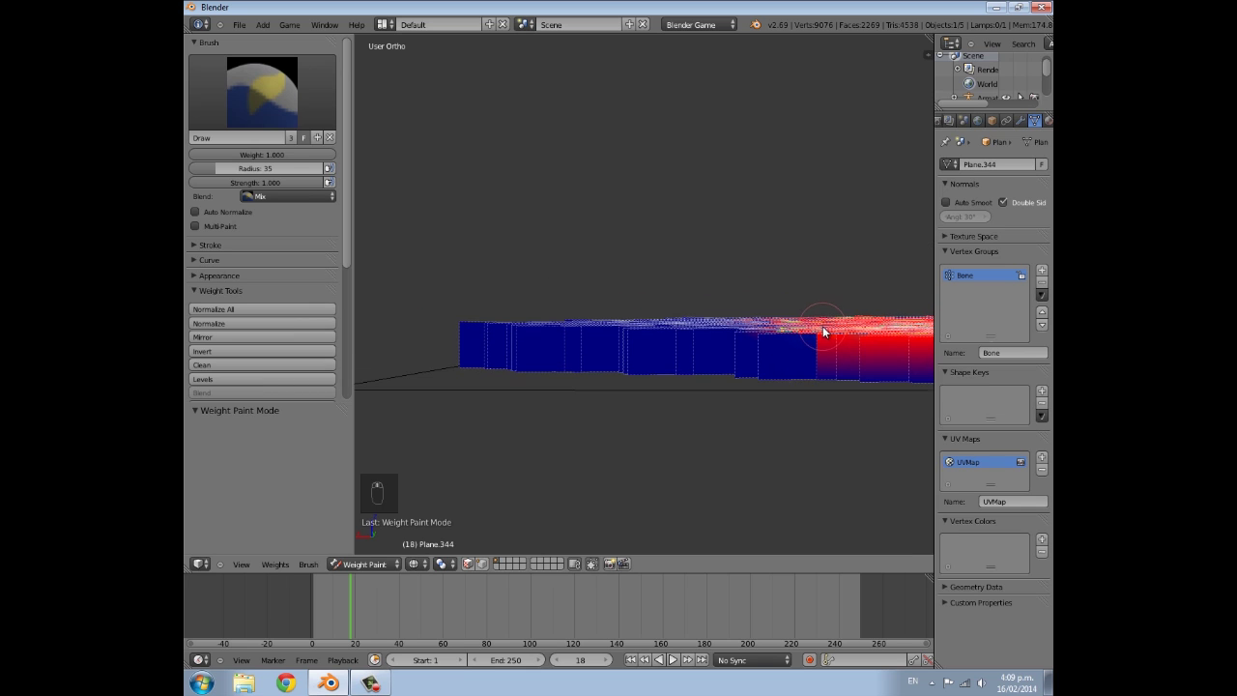
pyautogui.moveTo(776, 331); pyautogui.dragTo(471, 323)
# Step: Touch up the weight 1.000 paint on the missed upper patches of that half, working back to the bone's base
pyautogui.scroll(-2, 558, 316)
pyautogui.moveTo(753, 290)
pyautogui.mouseDown(button='middle')
pyautogui.moveTo(700, 279)
pyautogui.moveTo(443, 307)
pyautogui.mouseUp(button='middle')
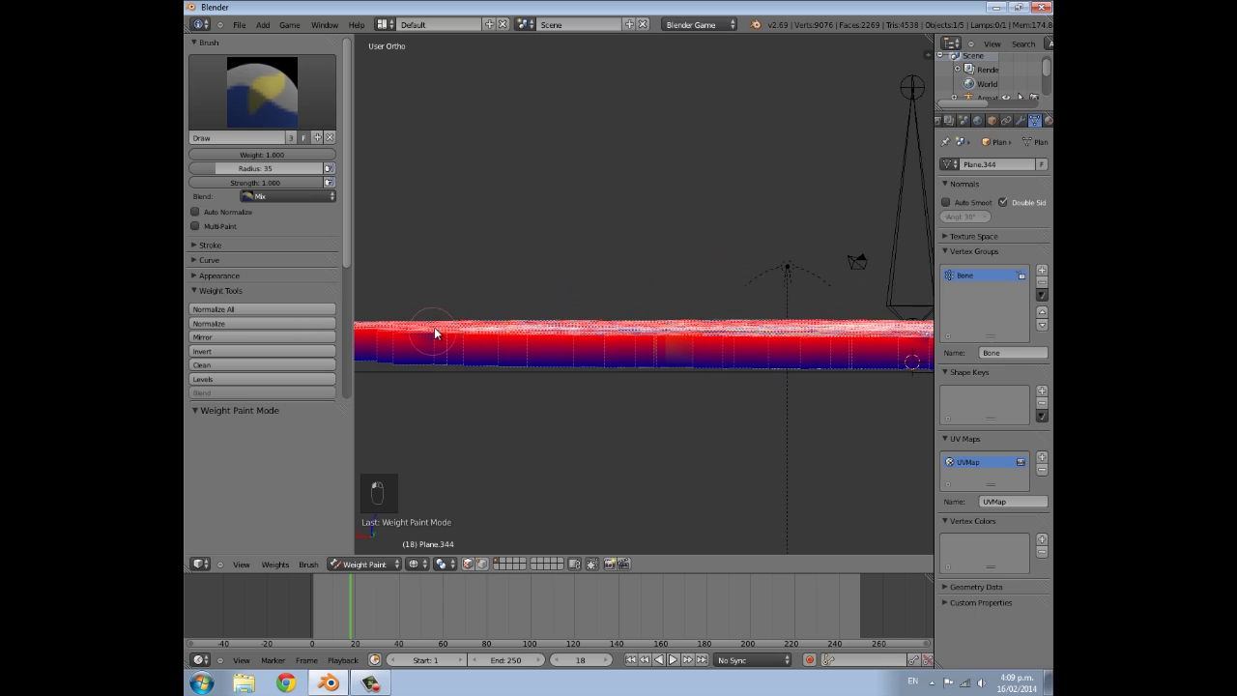
pyautogui.moveTo(535, 319)
pyautogui.mouseDown()
pyautogui.moveTo(525, 326)
pyautogui.moveTo(688, 329)
pyautogui.mouseUp()
pyautogui.keyDown('shift'); pyautogui.moveTo(740, 320); pyautogui.dragTo(562, 315, button='middle'); pyautogui.keyUp('shift')
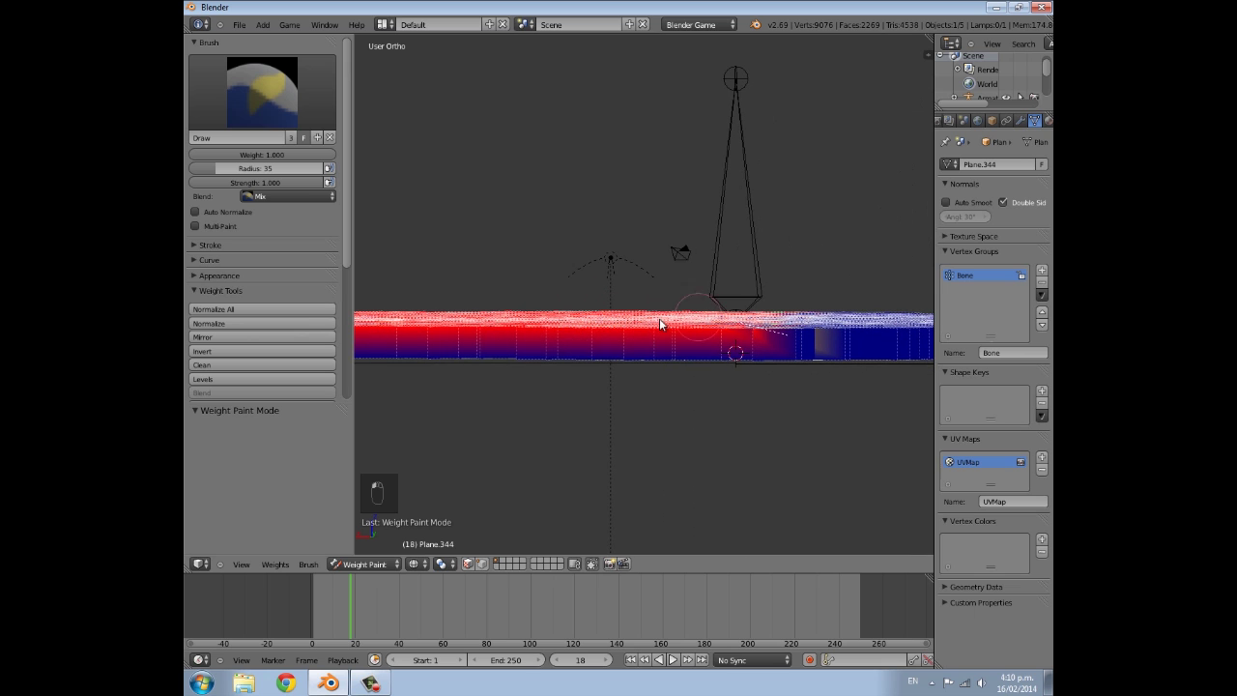
pyautogui.keyDown('shift'); pyautogui.moveTo(809, 307); pyautogui.dragTo(590, 319, button='middle'); pyautogui.keyUp('shift')
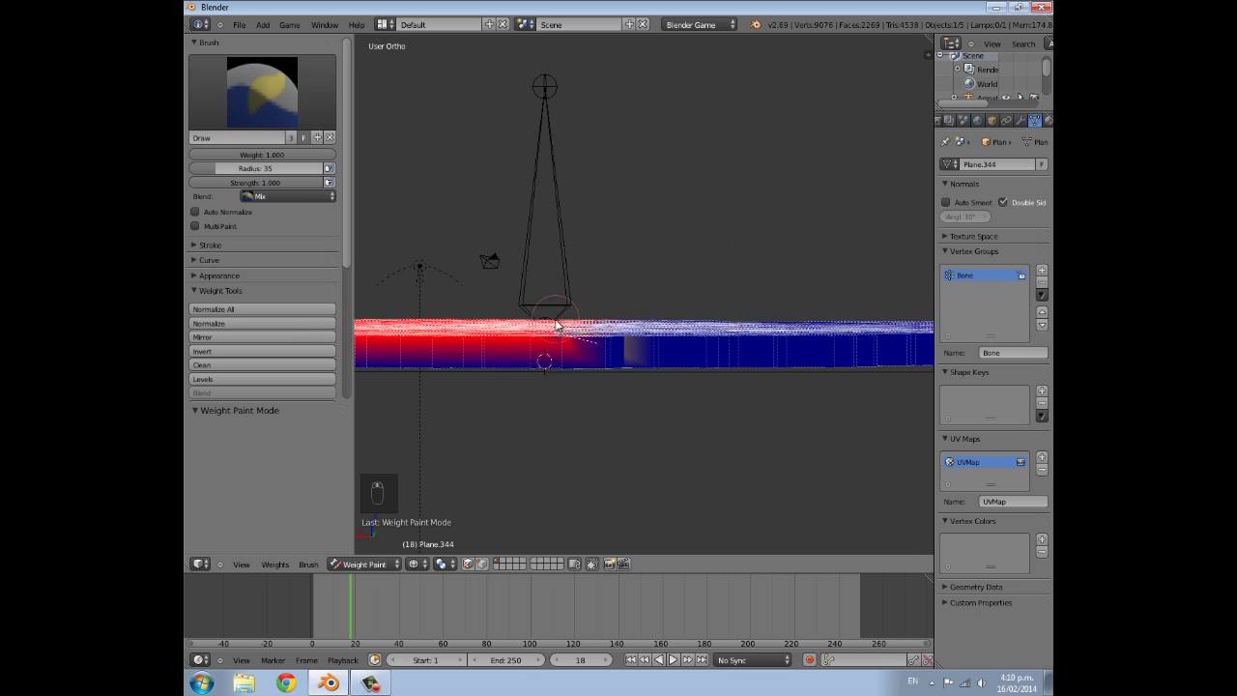
pyautogui.moveTo(556, 321); pyautogui.dragTo(712, 324)
# Step: Paint weight 1.000 over the unpainted grass tops on the other side of the bone, covering the field from several angles
pyautogui.scroll(-4, 761, 333)
pyautogui.moveTo(681, 319)
pyautogui.keyDown('shift'); pyautogui.mouseDown(button='middle')
pyautogui.moveTo(591, 371)
pyautogui.moveTo(621, 326)
pyautogui.mouseUp(button='middle'); pyautogui.keyUp('shift')
pyautogui.scroll(4, 630, 365)
pyautogui.moveTo(719, 398); pyautogui.dragTo(884, 381)
pyautogui.moveTo(884, 376)
pyautogui.keyDown('shift'); pyautogui.mouseDown(button='middle')
pyautogui.moveTo(645, 350)
pyautogui.moveTo(646, 374)
pyautogui.mouseUp(button='middle'); pyautogui.keyUp('shift')
pyautogui.moveTo(646, 374)
pyautogui.mouseDown()
pyautogui.moveTo(886, 355)
pyautogui.moveTo(705, 345)
pyautogui.moveTo(434, 361)
pyautogui.mouseUp()
pyautogui.keyDown('shift'); pyautogui.moveTo(506, 365); pyautogui.dragTo(739, 350, button='middle'); pyautogui.keyUp('shift')
pyautogui.moveTo(739, 350); pyautogui.dragTo(441, 358)
pyautogui.moveTo(441, 358)
pyautogui.keyDown('shift'); pyautogui.mouseDown(button='middle')
pyautogui.moveTo(759, 321)
pyautogui.moveTo(830, 334)
pyautogui.mouseUp(button='middle'); pyautogui.keyUp('shift')
pyautogui.moveTo(829, 333); pyautogui.dragTo(516, 337)
pyautogui.keyDown('shift'); pyautogui.moveTo(517, 338); pyautogui.dragTo(704, 314, button='middle'); pyautogui.keyUp('shift')
pyautogui.moveTo(704, 314); pyautogui.dragTo(670, 312, button='middle')
pyautogui.moveTo(512, 334); pyautogui.dragTo(558, 347)
pyautogui.moveTo(703, 341)
pyautogui.mouseDown(button='middle')
pyautogui.moveTo(580, 310)
pyautogui.moveTo(732, 363)
pyautogui.mouseUp(button='middle')
pyautogui.moveTo(576, 320)
pyautogui.mouseDown()
pyautogui.moveTo(497, 334)
pyautogui.moveTo(619, 311)
pyautogui.mouseUp()
pyautogui.moveTo(909, 364)
pyautogui.keyDown('shift'); pyautogui.mouseDown(button='middle')
pyautogui.moveTo(515, 325)
pyautogui.moveTo(390, 338)
pyautogui.mouseUp(button='middle'); pyautogui.keyUp('shift')
pyautogui.moveTo(520, 321); pyautogui.dragTo(696, 315)
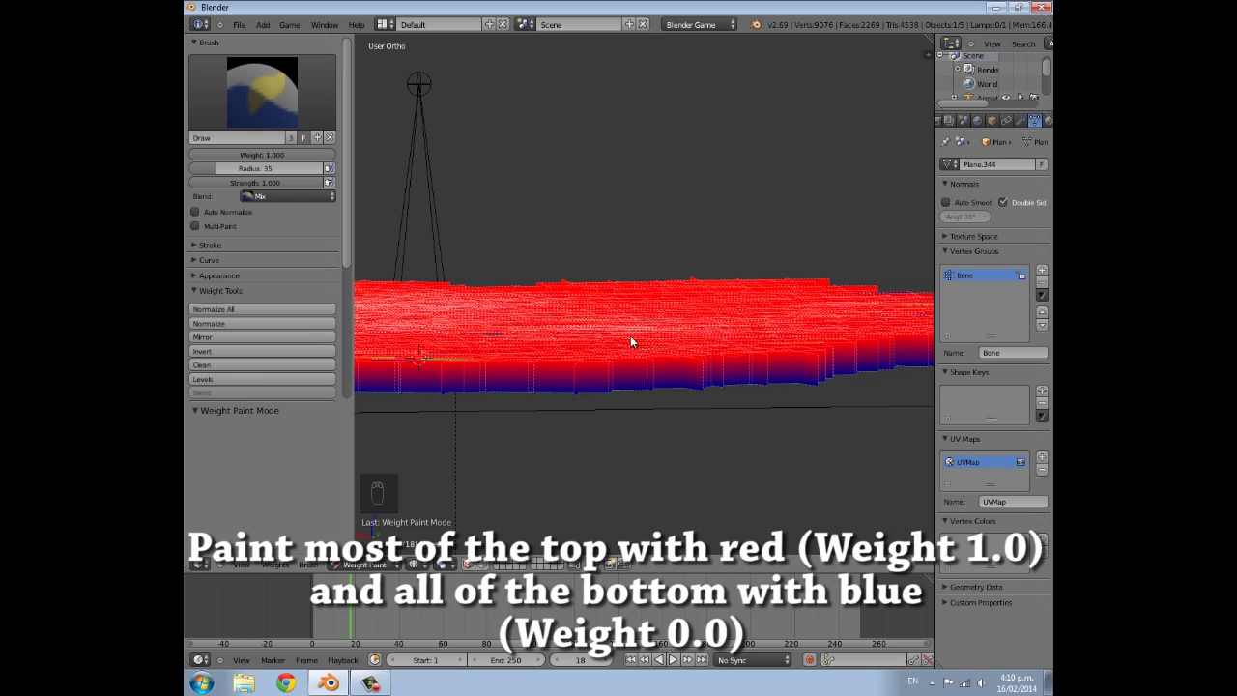
# Step: Set the brush weight to 0.000 and paint along the bottom edge of the grass
pyautogui.moveTo(548, 340)
pyautogui.mouseDown(button='middle')
pyautogui.moveTo(615, 332)
pyautogui.moveTo(591, 344)
pyautogui.mouseUp(button='middle')
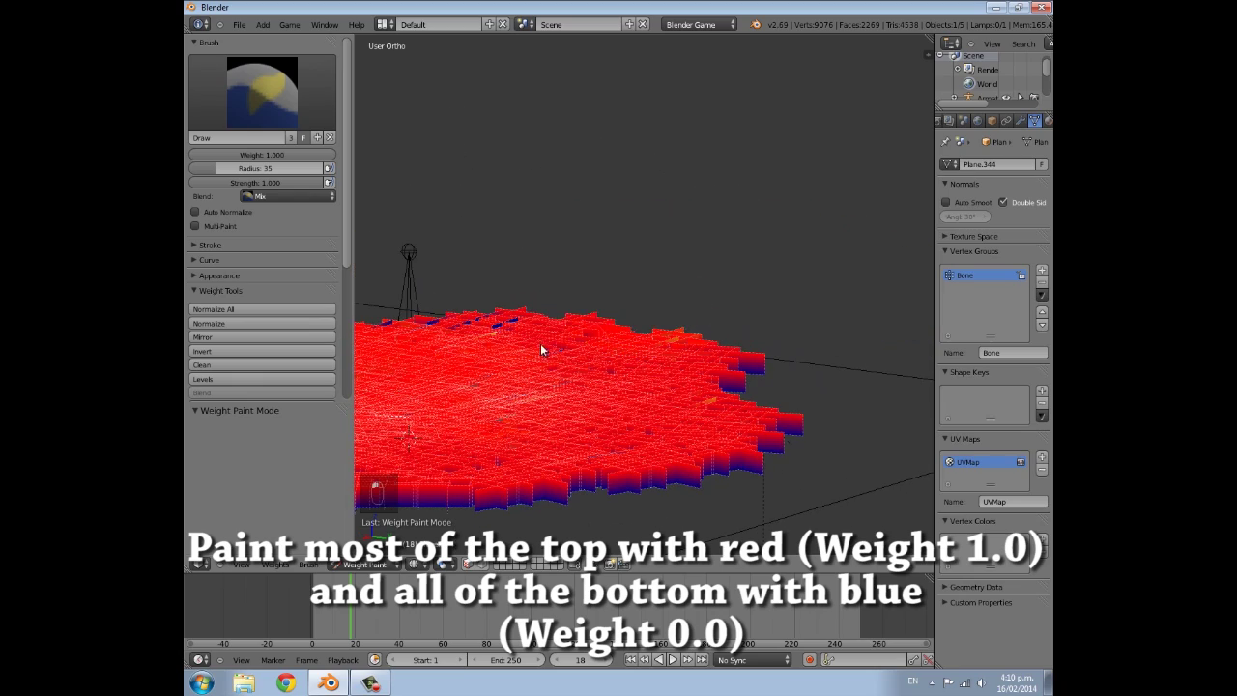
pyautogui.moveTo(405, 320)
pyautogui.mouseDown(button='middle')
pyautogui.moveTo(633, 403)
pyautogui.moveTo(676, 333)
pyautogui.moveTo(646, 386)
pyautogui.moveTo(859, 351)
pyautogui.mouseUp(button='middle')
pyautogui.scroll(4, 859, 351)
pyautogui.moveTo(788, 389)
pyautogui.mouseDown(button='middle')
pyautogui.moveTo(603, 407)
pyautogui.moveTo(711, 339)
pyautogui.mouseUp(button='middle')
pyautogui.moveTo(571, 293); pyautogui.dragTo(612, 297, button='middle')
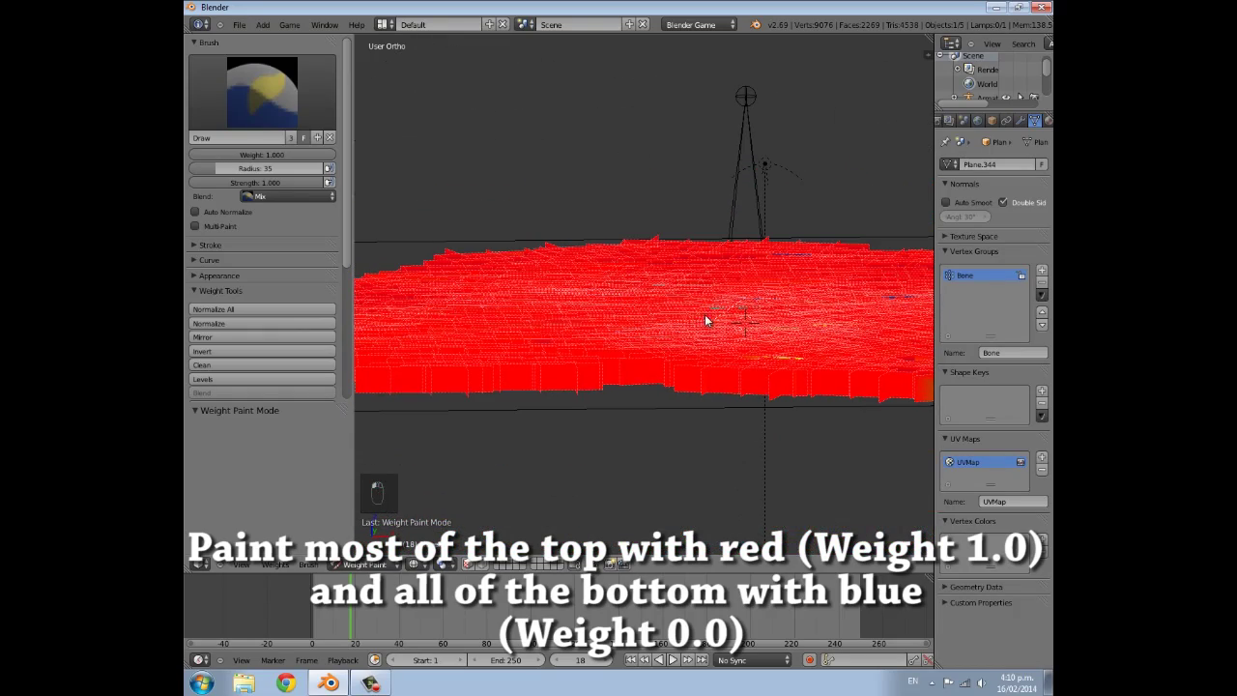
pyautogui.moveTo(862, 358)
pyautogui.mouseDown(button='middle')
pyautogui.moveTo(737, 318)
pyautogui.moveTo(386, 328)
pyautogui.mouseUp(button='middle')
pyautogui.moveTo(288, 151); pyautogui.dragTo(205, 142)
pyautogui.moveTo(557, 406)
pyautogui.mouseDown(button='middle')
pyautogui.moveTo(681, 368)
pyautogui.moveTo(725, 338)
pyautogui.moveTo(561, 348)
pyautogui.moveTo(694, 346)
pyautogui.mouseUp(button='middle')
pyautogui.scroll(4, 680, 353)
pyautogui.moveTo(488, 387); pyautogui.dragTo(605, 375, button='middle')
pyautogui.moveTo(594, 341); pyautogui.dragTo(493, 337)
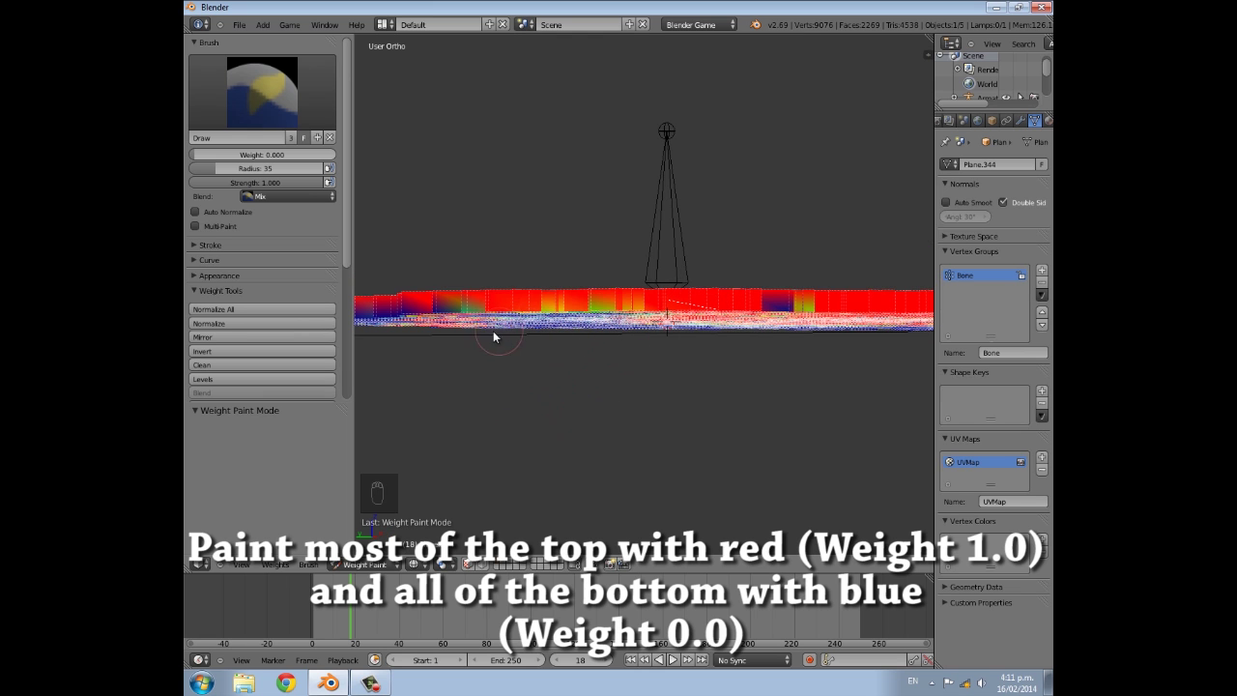
pyautogui.keyDown('shift'); pyautogui.moveTo(688, 340); pyautogui.dragTo(490, 342, button='middle'); pyautogui.keyUp('shift')
pyautogui.moveTo(467, 341); pyautogui.dragTo(904, 340)
pyautogui.moveTo(797, 380)
pyautogui.mouseDown(button='middle')
pyautogui.moveTo(647, 398)
pyautogui.moveTo(681, 377)
pyautogui.mouseUp(button='middle')
pyautogui.moveTo(919, 337); pyautogui.dragTo(503, 362, button='middle')
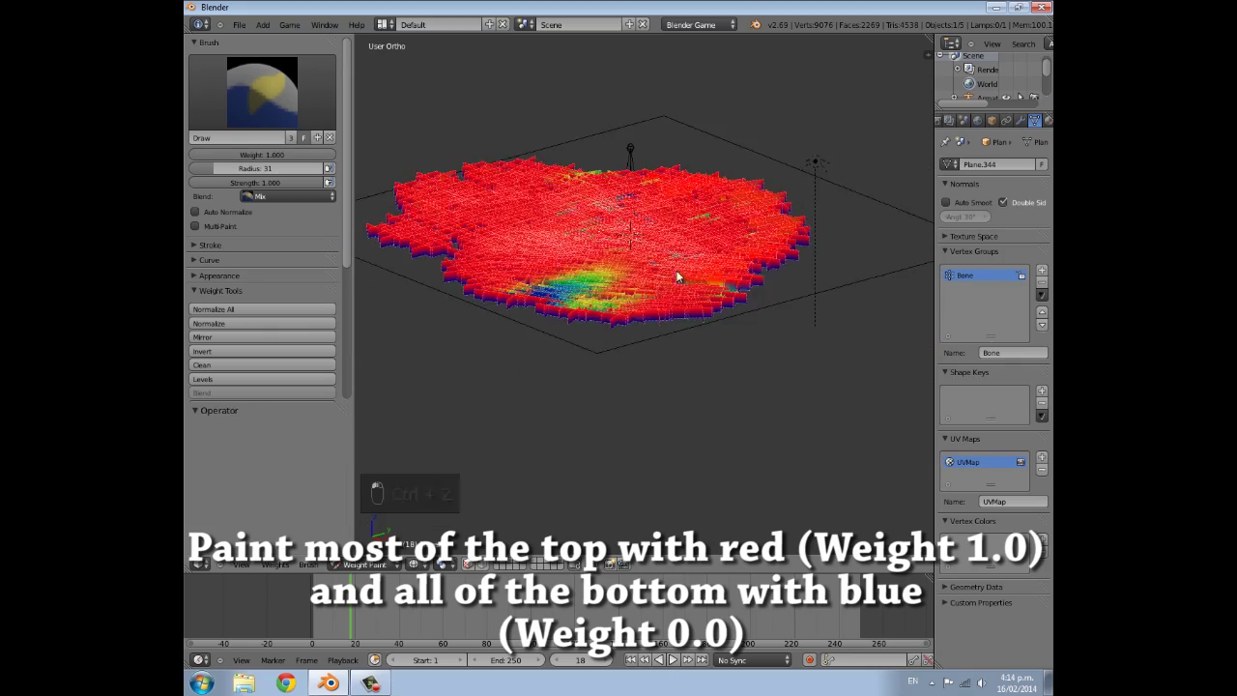
# Step: Set the brush weight to 0.000 again and paint over more of the grass's bottom vertices
pyautogui.moveTo(677, 276)
pyautogui.mouseDown(button='middle')
pyautogui.moveTo(668, 288)
pyautogui.moveTo(857, 140)
pyautogui.moveTo(720, 240)
pyautogui.moveTo(723, 252)
pyautogui.mouseUp(button='middle')
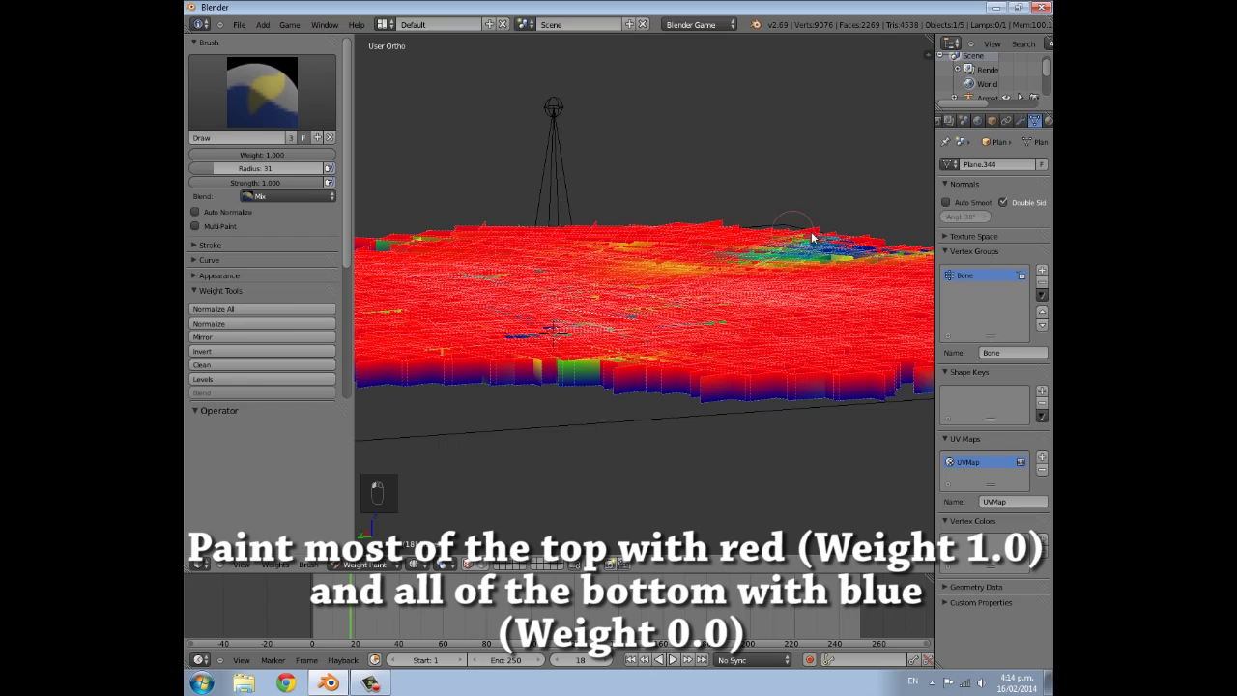
pyautogui.moveTo(599, 305); pyautogui.dragTo(713, 288, button='middle')
pyautogui.moveTo(327, 155); pyautogui.dragTo(193, 156)
pyautogui.moveTo(529, 280); pyautogui.dragTo(573, 293, button='middle')
pyautogui.moveTo(673, 291)
pyautogui.mouseDown(button='middle')
pyautogui.moveTo(680, 215)
pyautogui.moveTo(588, 221)
pyautogui.mouseUp(button='middle')
pyautogui.moveTo(587, 221); pyautogui.dragTo(406, 202)
pyautogui.moveTo(406, 202); pyautogui.dragTo(585, 250, button='middle')
pyautogui.scroll(-2, 584, 250)
# Step: Set the brush weight to 1.000
pyautogui.moveTo(290, 155); pyautogui.dragTo(427, 174)
pyautogui.scroll(5, 734, 282)
pyautogui.moveTo(434, 184)
pyautogui.mouseDown(button='middle')
pyautogui.moveTo(734, 282)
pyautogui.moveTo(739, 305)
pyautogui.mouseUp(button='middle')
pyautogui.moveTo(658, 317)
pyautogui.mouseDown(button='middle')
pyautogui.moveTo(652, 400)
pyautogui.moveTo(842, 300)
pyautogui.moveTo(879, 313)
pyautogui.mouseUp(button='middle')
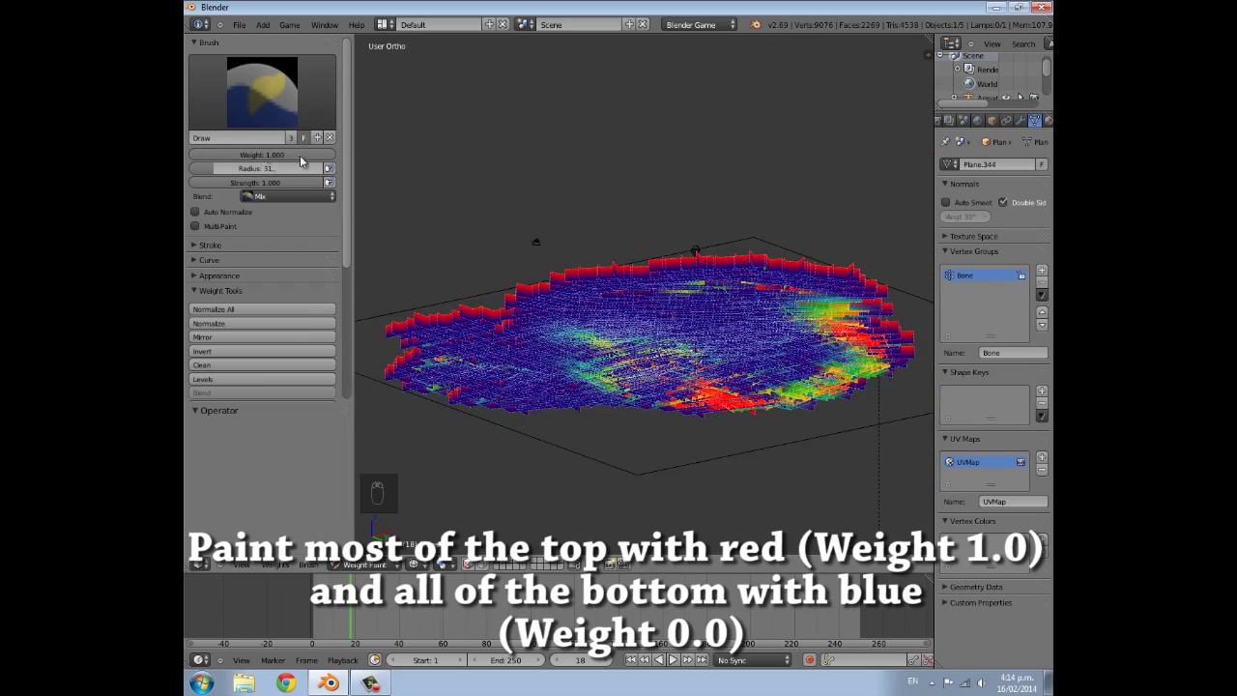
# Step: Set the brush weight to 0.000 and paint out the red and yellow patches remaining on the grass's underside
pyautogui.moveTo(269, 158); pyautogui.dragTo(192, 158)
pyautogui.scroll(4, 654, 397)
pyautogui.moveTo(657, 395)
pyautogui.mouseDown(button='middle')
pyautogui.moveTo(708, 271)
pyautogui.moveTo(688, 255)
pyautogui.mouseUp(button='middle')
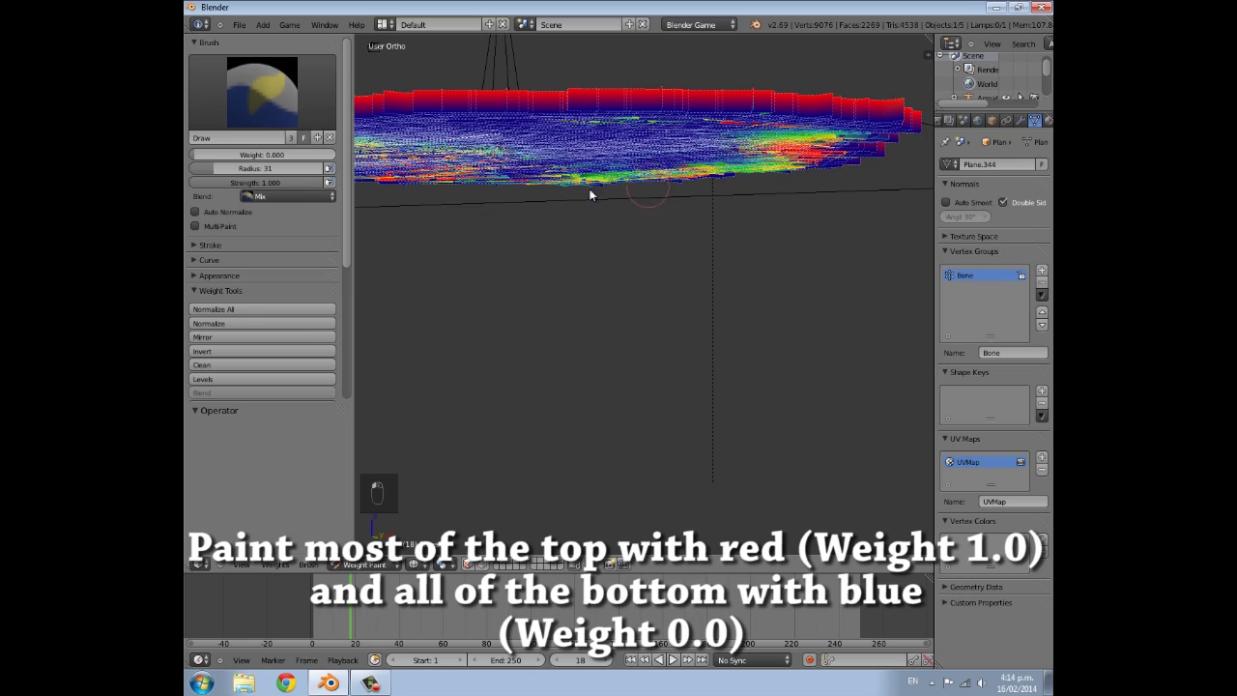
pyautogui.moveTo(630, 198); pyautogui.dragTo(806, 171)
pyautogui.moveTo(808, 171); pyautogui.dragTo(805, 180, button='middle')
pyautogui.moveTo(796, 166); pyautogui.dragTo(725, 174)
pyautogui.keyDown('shift'); pyautogui.moveTo(715, 177); pyautogui.dragTo(888, 170, button='middle'); pyautogui.keyUp('shift')
pyautogui.scroll(1, 774, 155)
pyautogui.moveTo(663, 134); pyautogui.dragTo(515, 134)
pyautogui.scroll(-4, 547, 158)
pyautogui.moveTo(550, 161)
pyautogui.mouseDown(button='middle')
pyautogui.moveTo(795, 191)
pyautogui.moveTo(876, 153)
pyautogui.moveTo(852, 108)
pyautogui.mouseUp(button='middle')
pyautogui.scroll(5, 838, 214)
pyautogui.scroll(-5, 838, 216)
# Step: Reduce the brush radius to 24 and set its weight to 0.000
pyautogui.press('f')
pyautogui.click(653, 261)
pyautogui.moveTo(653, 261)
pyautogui.mouseDown(button='middle')
pyautogui.moveTo(827, 307)
pyautogui.moveTo(667, 246)
pyautogui.mouseUp(button='middle')
pyautogui.moveTo(532, 200)
pyautogui.mouseDown(button='middle')
pyautogui.moveTo(587, 265)
pyautogui.moveTo(584, 256)
pyautogui.mouseUp(button='middle')
pyautogui.scroll(-2, 547, 210)
pyautogui.moveTo(211, 155)
pyautogui.mouseDown()
pyautogui.moveTo(311, 155)
pyautogui.moveTo(187, 157)
pyautogui.mouseUp()
# Step: Examine the painted weights across the top and outer edges of the grass from several angles
pyautogui.scroll(3, 638, 318)
pyautogui.scroll(-3, 639, 316)
pyautogui.moveTo(578, 294)
pyautogui.mouseDown(button='middle')
pyautogui.moveTo(605, 293)
pyautogui.moveTo(513, 204)
pyautogui.moveTo(458, 190)
pyautogui.moveTo(431, 209)
pyautogui.moveTo(447, 249)
pyautogui.moveTo(508, 284)
pyautogui.moveTo(574, 247)
pyautogui.moveTo(599, 275)
pyautogui.moveTo(541, 295)
pyautogui.moveTo(653, 270)
pyautogui.moveTo(676, 245)
pyautogui.moveTo(636, 215)
pyautogui.moveTo(748, 274)
pyautogui.moveTo(642, 285)
pyautogui.moveTo(690, 286)
pyautogui.moveTo(500, 257)
pyautogui.mouseUp(button='middle')
pyautogui.scroll(2, 604, 280)
pyautogui.scroll(-2, 608, 284)
pyautogui.scroll(3, 677, 246)
pyautogui.scroll(2, 620, 262)
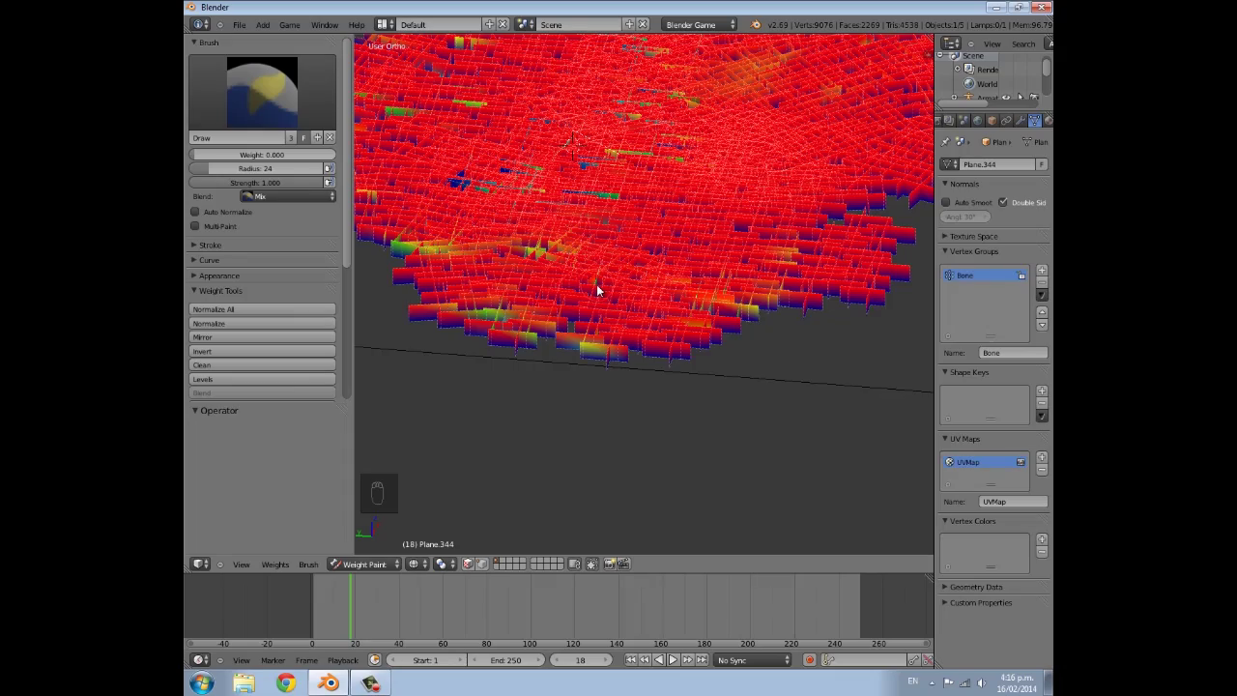
pyautogui.scroll(-4, 596, 286)
pyautogui.scroll(5, 595, 285)
pyautogui.moveTo(590, 280); pyautogui.dragTo(465, 199, button='middle')
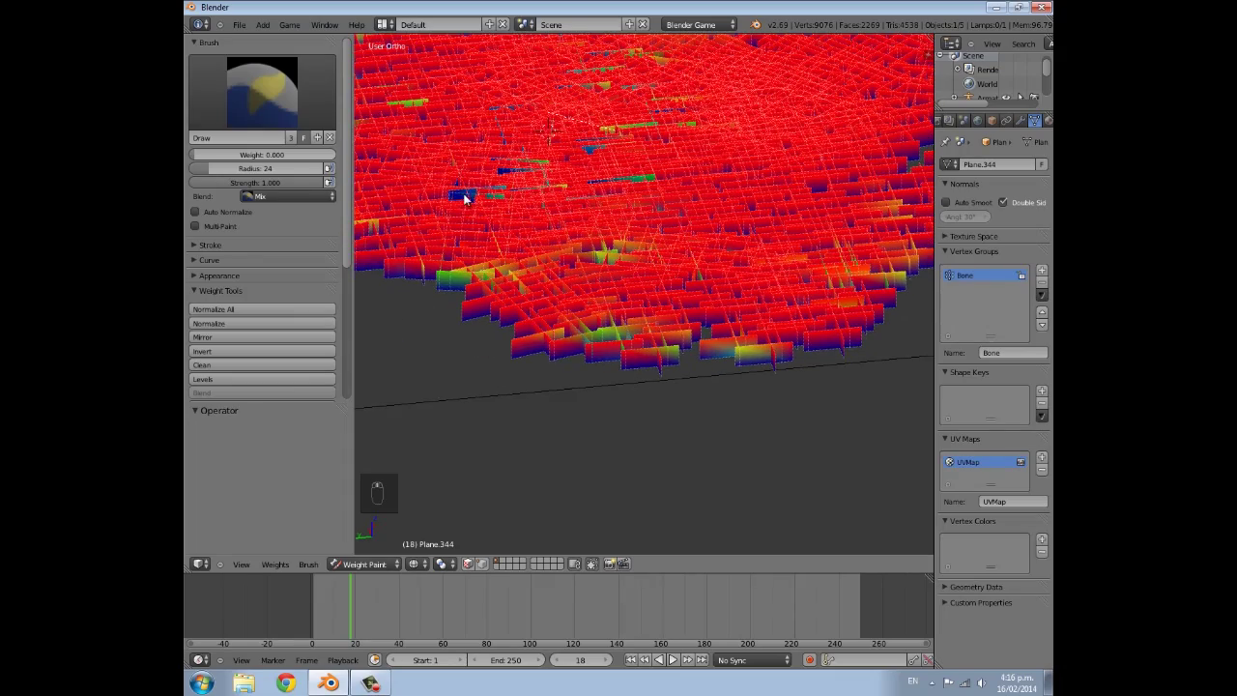
pyautogui.scroll(-6, 593, 271)
pyautogui.moveTo(625, 293)
pyautogui.mouseDown(button='middle')
pyautogui.moveTo(701, 288)
pyautogui.moveTo(774, 259)
pyautogui.mouseUp(button='middle')
pyautogui.scroll(-5, 773, 259)
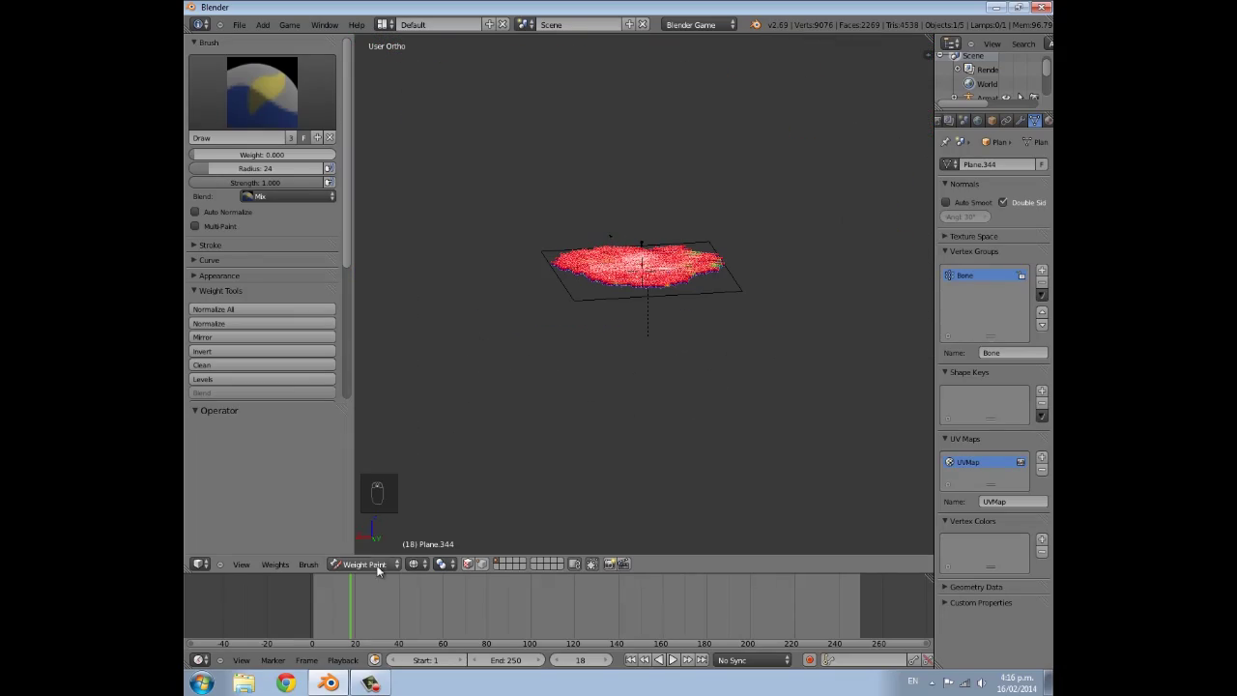
# Step: Return the grass to Object Mode and set the viewport shading to Texture
pyautogui.click(377, 565)
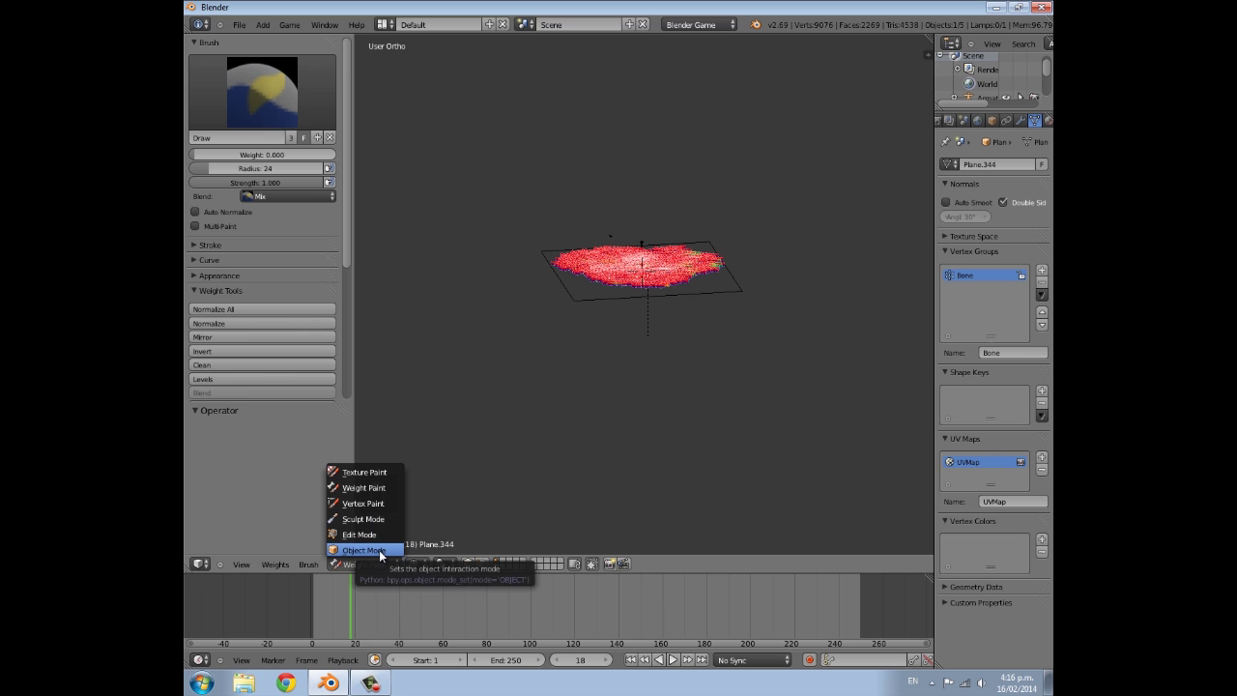
pyautogui.click(379, 550)
pyautogui.scroll(5, 682, 352)
pyautogui.click(411, 564)
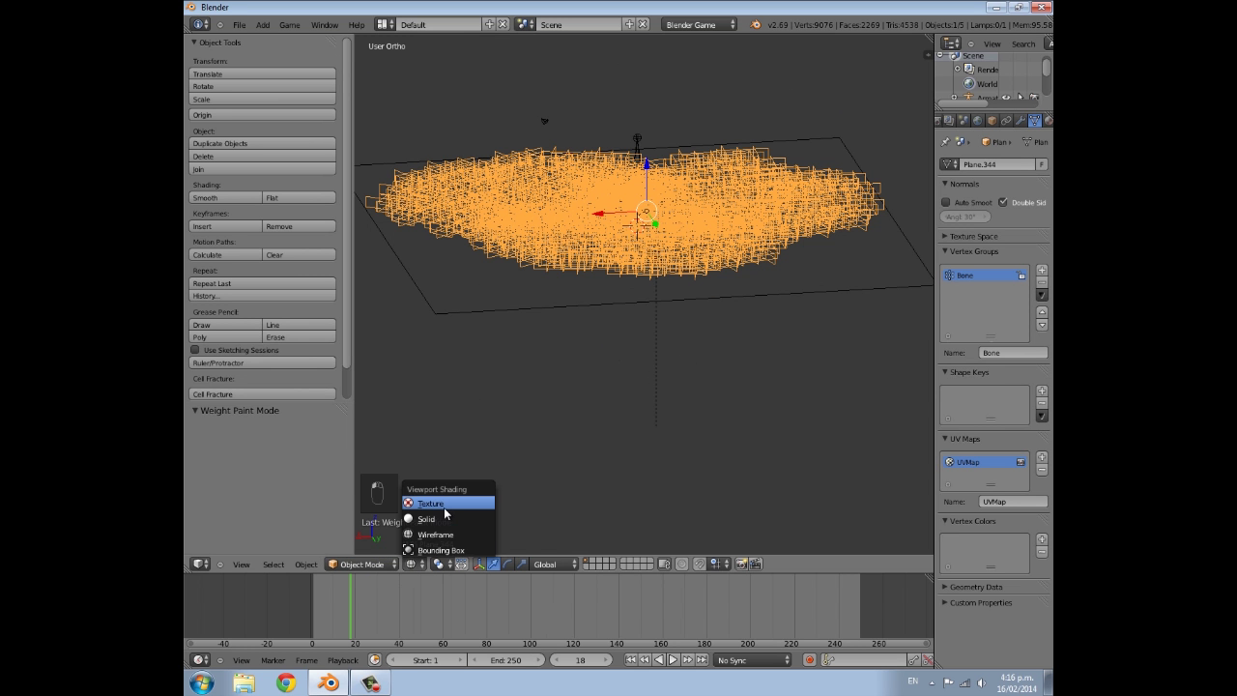
pyautogui.click(445, 504)
# Step: Select the armature in the middle of the grass and switch it to Pose Mode
pyautogui.moveTo(691, 226); pyautogui.dragTo(607, 259, button='middle')
pyautogui.scroll(5, 607, 259)
pyautogui.keyDown('shift'); pyautogui.moveTo(584, 108); pyautogui.dragTo(640, 262, button='middle'); pyautogui.keyUp('shift')
pyautogui.scroll(-4, 675, 242)
pyautogui.rightClick(601, 246)
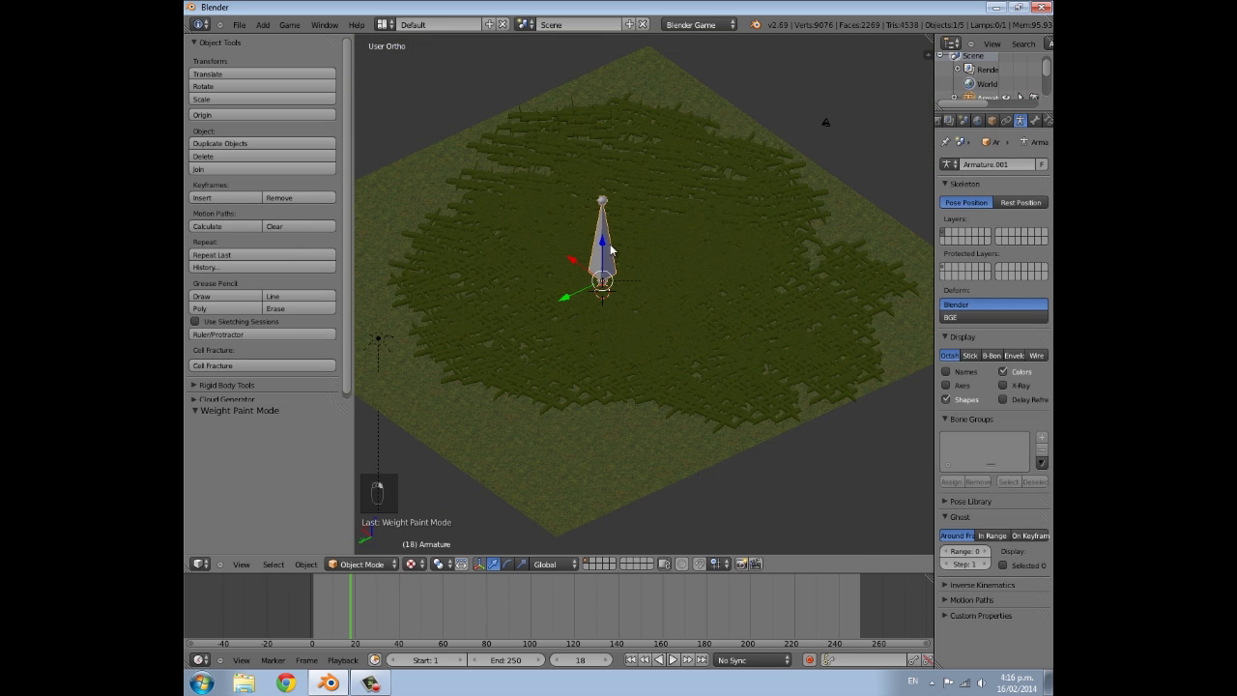
pyautogui.click(360, 565)
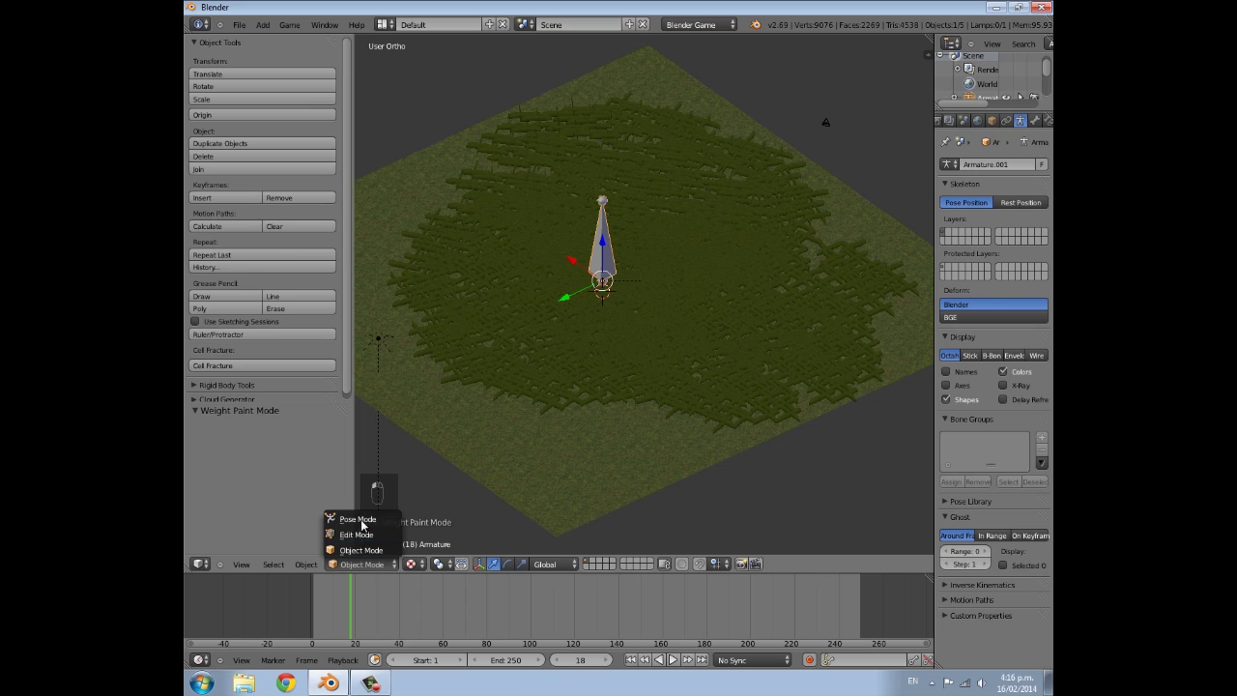
pyautogui.click(358, 513)
pyautogui.scroll(3, 563, 351)
pyautogui.moveTo(528, 247)
pyautogui.mouseDown()
pyautogui.moveTo(514, 253)
pyautogui.moveTo(573, 289)
pyautogui.moveTo(519, 254)
pyautogui.mouseUp()
pyautogui.press('Escape')
pyautogui.scroll(-3, 520, 257)
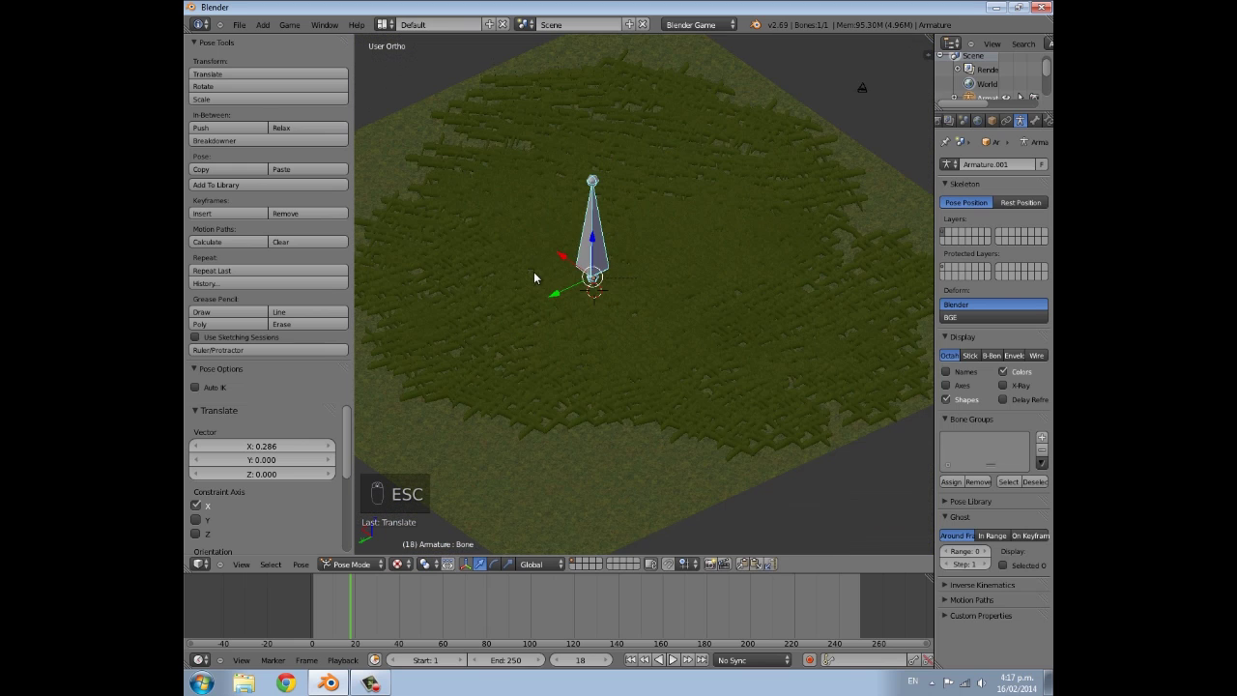
# Step: Move the bone about 0.33 along the Y axis and insert a keyframe for it at the start of the timeline
pyautogui.moveTo(535, 274); pyautogui.dragTo(559, 262, button='middle')
pyautogui.moveTo(536, 273); pyautogui.dragTo(527, 278)
pyautogui.moveTo(527, 277); pyautogui.dragTo(516, 369, button='middle')
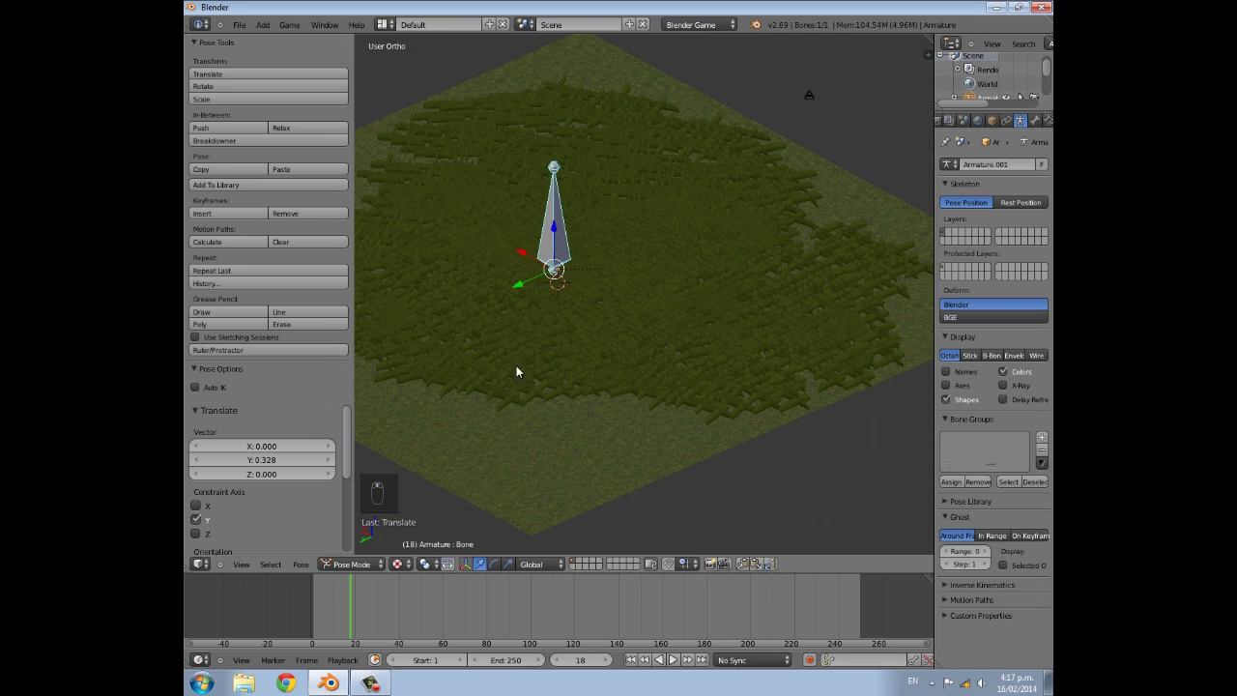
pyautogui.press('i')
pyautogui.click(607, 256)
# Step: Go to frame 20 and move the bone about -1.97 along the global Y axis
pyautogui.moveTo(519, 287); pyautogui.dragTo(524, 280)
pyautogui.click(354, 596)
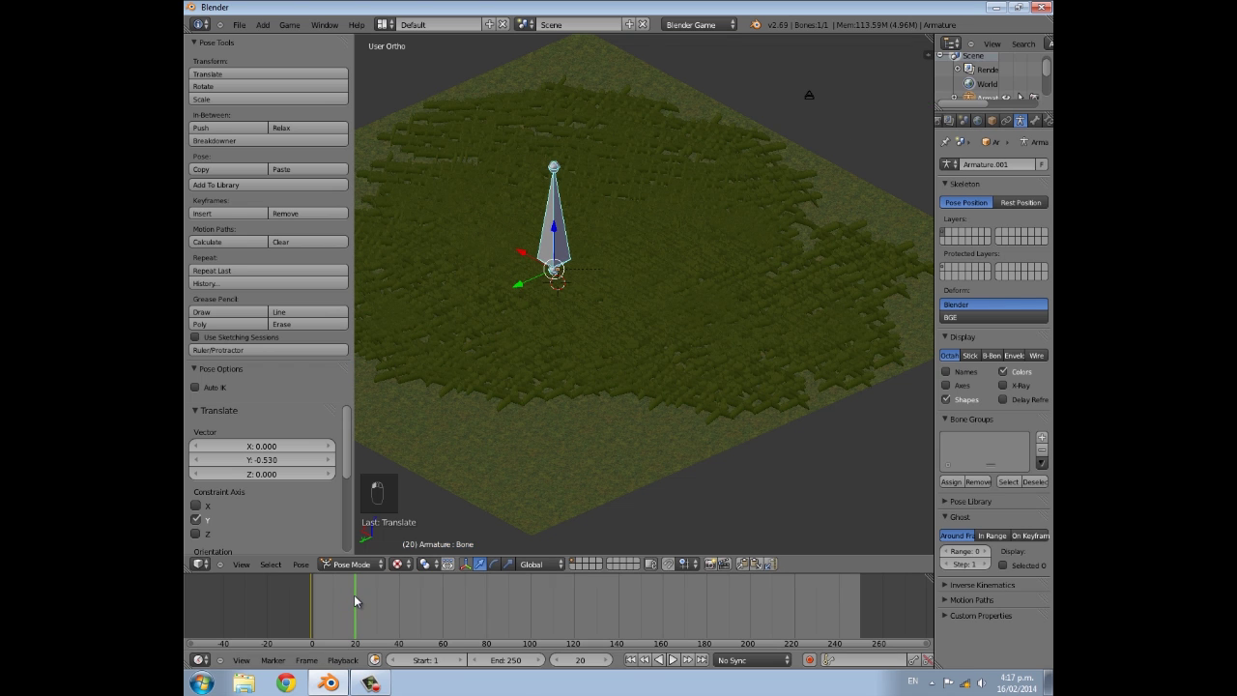
pyautogui.press('g')
pyautogui.press('y')
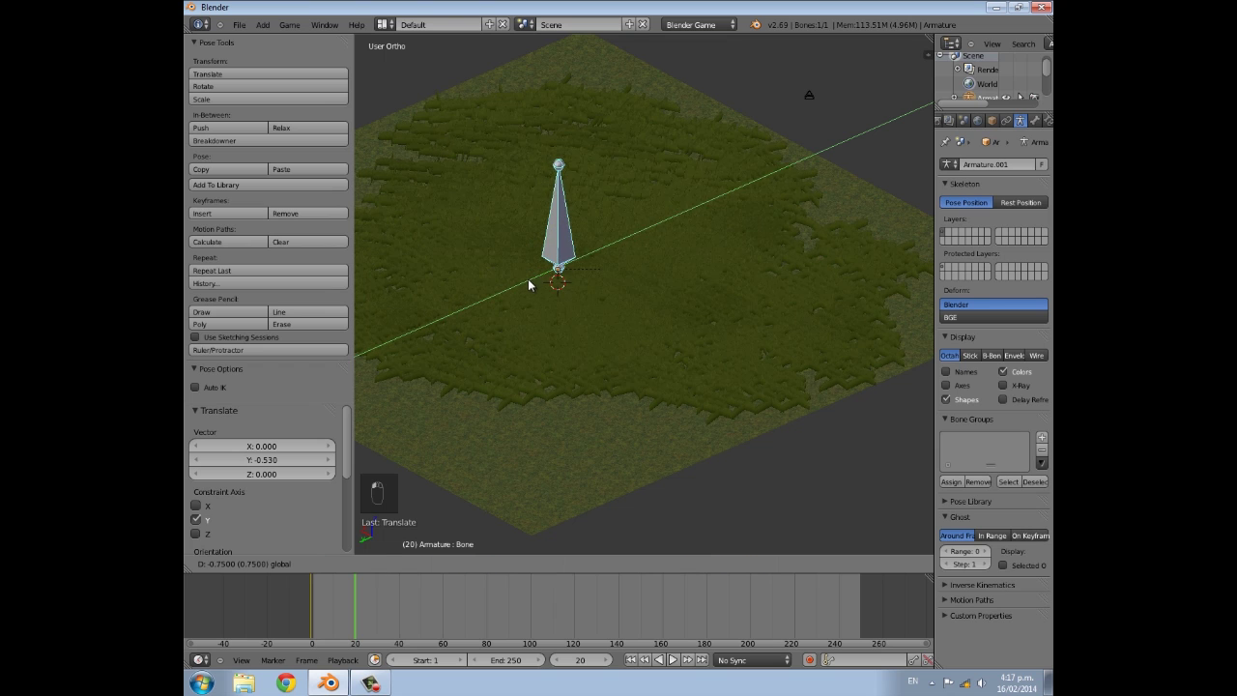
pyautogui.moveTo(530, 280); pyautogui.dragTo(531, 276)
pyautogui.click(537, 279)
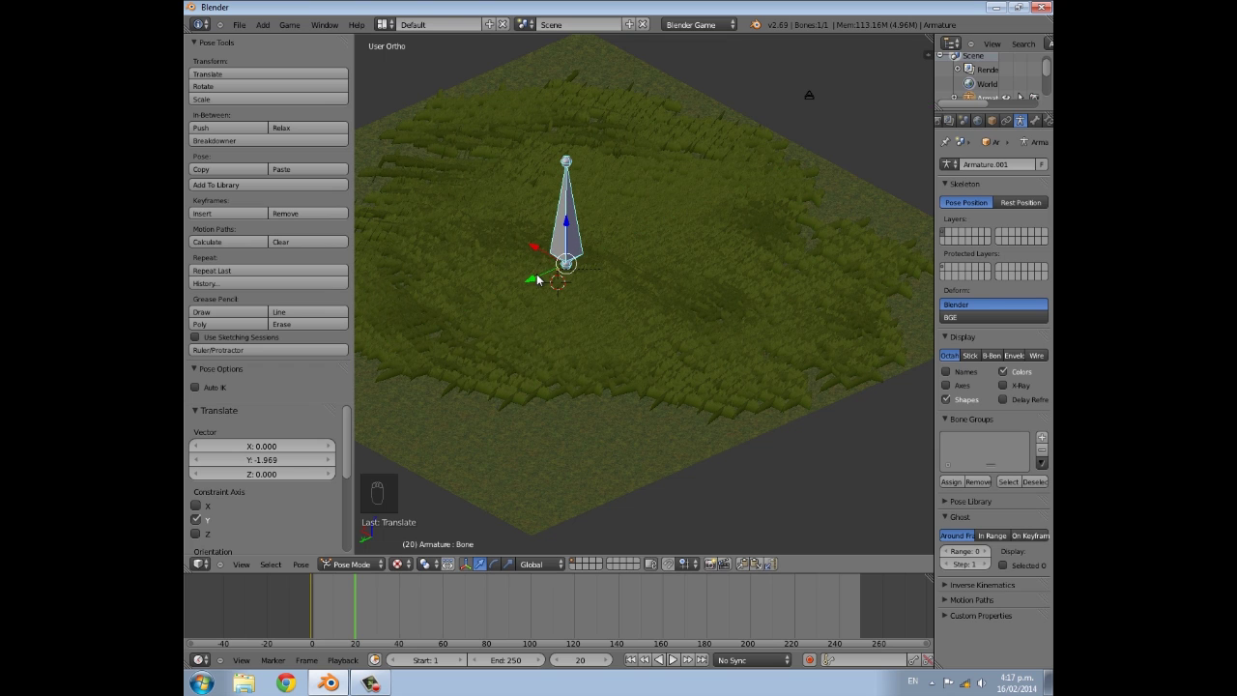
# Step: Insert a keyframe for the bone at frame 20, and another at frame 40 after moving it along the global Y axis
pyautogui.press('i')
pyautogui.click(538, 280)
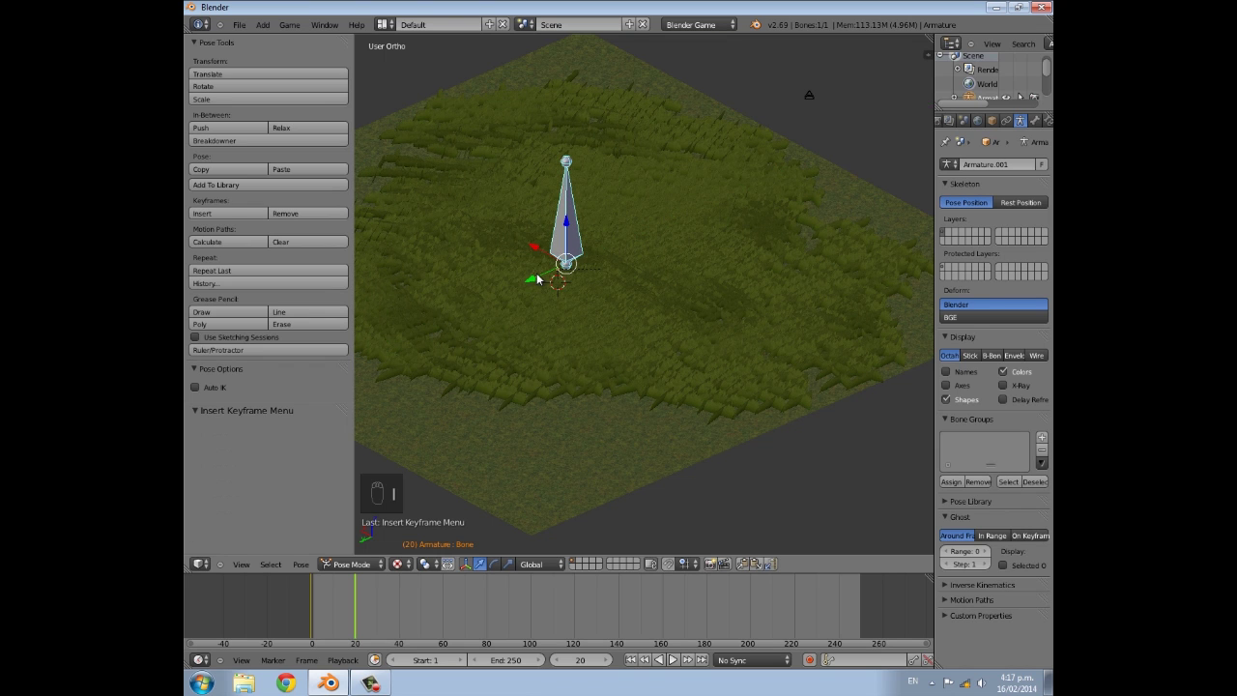
pyautogui.click(400, 590)
pyautogui.moveTo(526, 279); pyautogui.dragTo(516, 285)
pyautogui.press('i')
pyautogui.click(516, 287)
pyautogui.moveTo(315, 599); pyautogui.dragTo(381, 600)
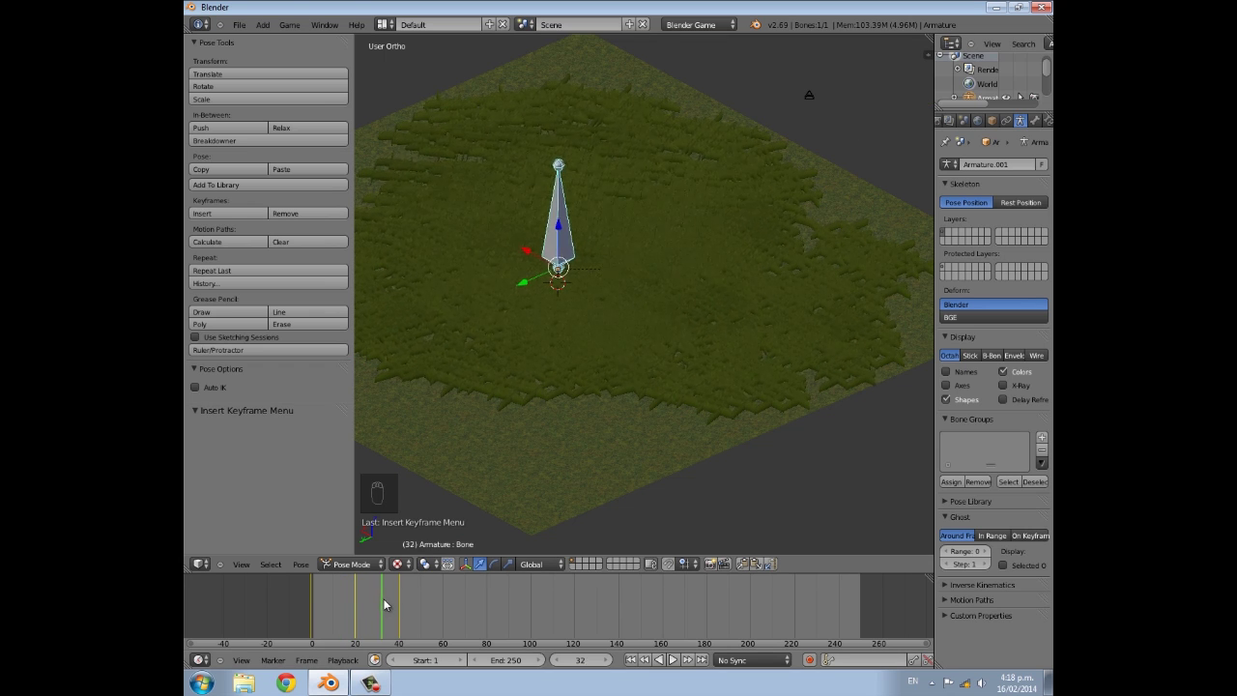
# Step: Examine the grass field and its bone from above, from ground level and at an angle
pyautogui.scroll(5, 619, 406)
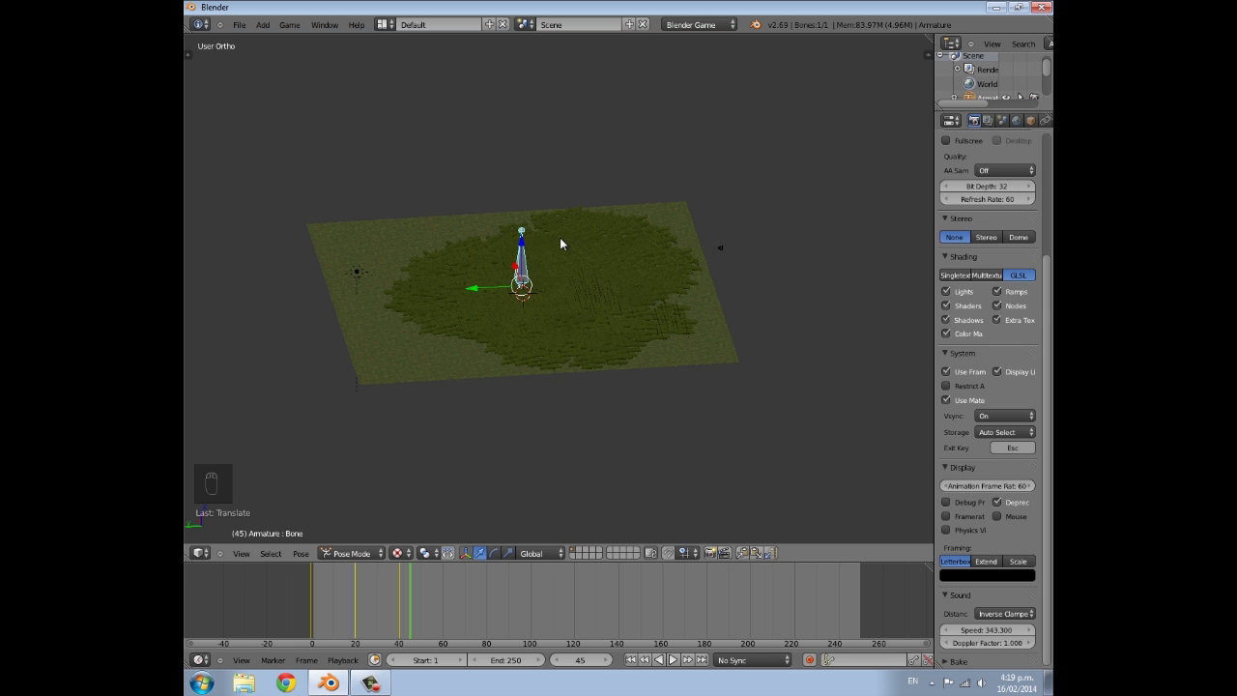
pyautogui.scroll(6, 560, 237)
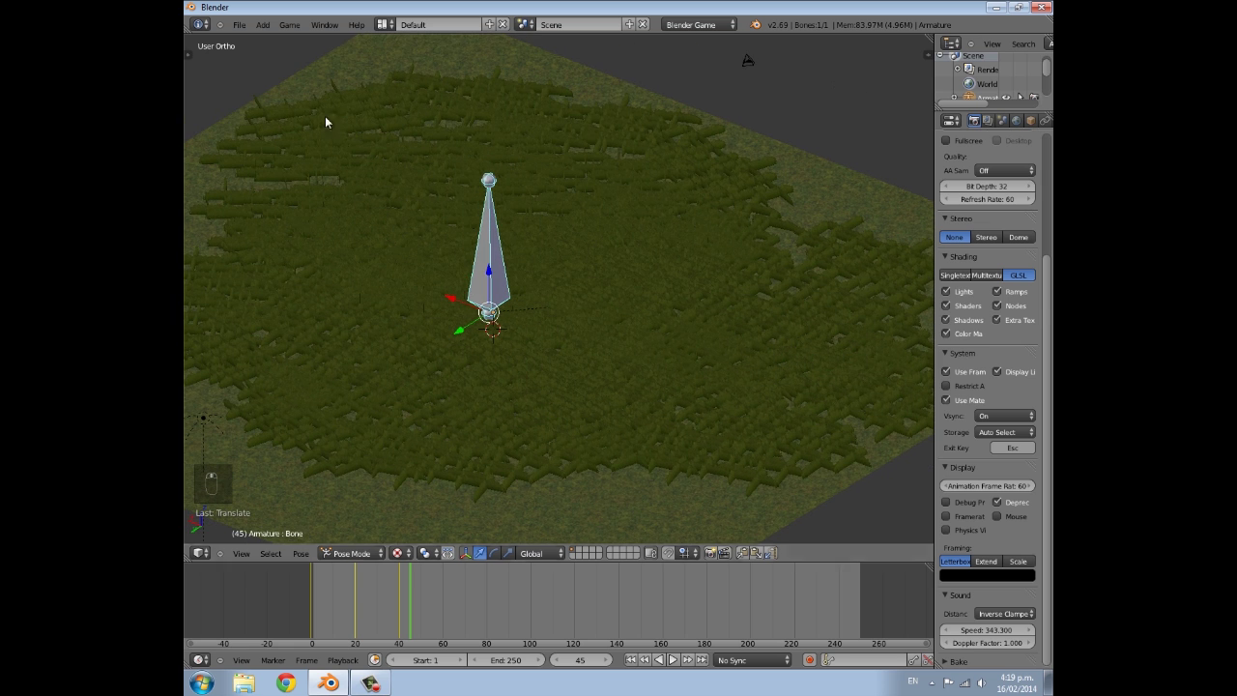
pyautogui.scroll(-5, 475, 205)
pyautogui.moveTo(474, 247); pyautogui.dragTo(561, 248, button='middle')
pyautogui.scroll(4, 395, 300)
pyautogui.moveTo(394, 304); pyautogui.dragTo(360, 278, button='middle')
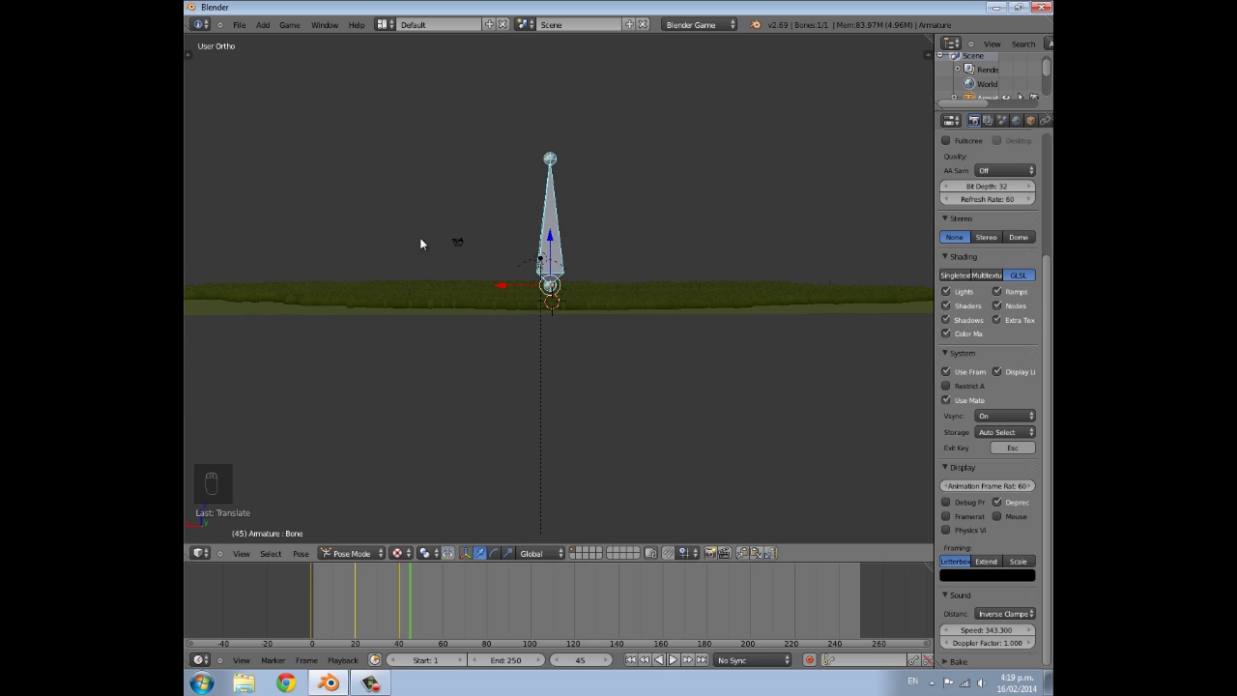
pyautogui.moveTo(421, 244); pyautogui.dragTo(416, 271, button='middle')
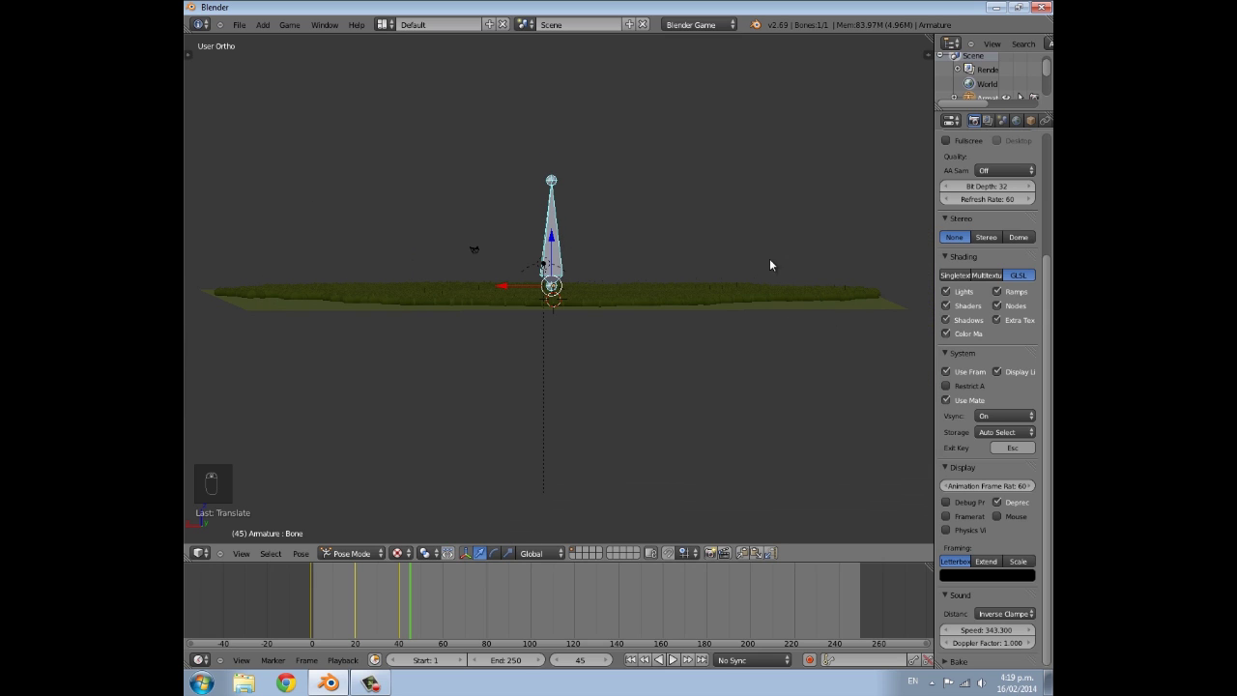
pyautogui.scroll(-3, 722, 171)
pyautogui.moveTo(722, 172); pyautogui.dragTo(440, 309, button='middle')
pyautogui.scroll(5, 699, 222)
pyautogui.scroll(-4, 491, 302)
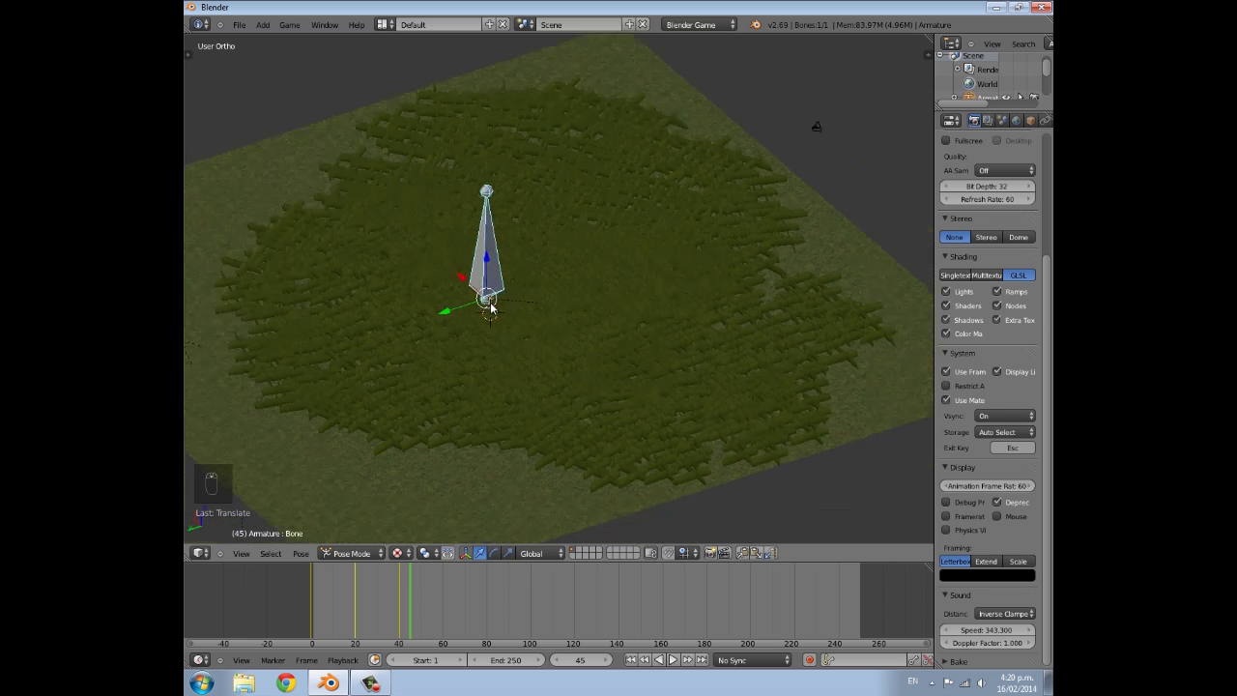
# Step: Select the grass mesh and inspect its blades up close and across the whole field
pyautogui.rightClick(621, 296)
pyautogui.scroll(5, 622, 296)
pyautogui.moveTo(621, 295); pyautogui.dragTo(652, 270, button='middle')
pyautogui.scroll(-6, 782, 305)
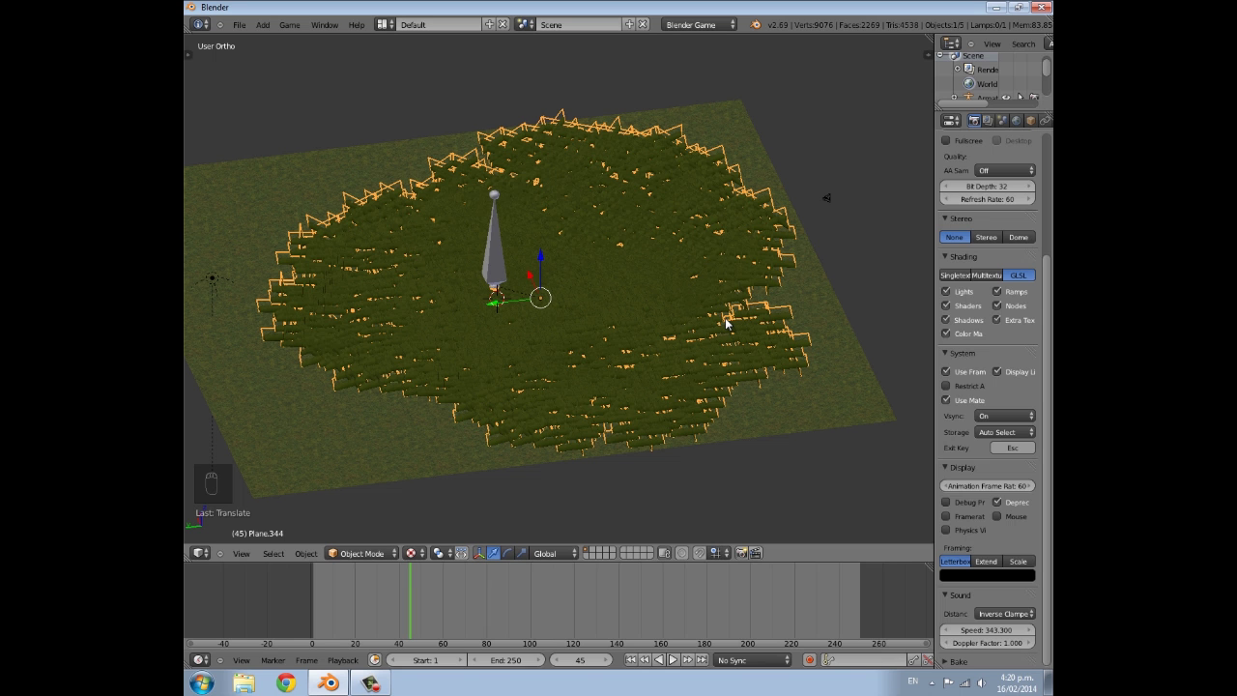
pyautogui.moveTo(725, 318); pyautogui.dragTo(571, 266, button='middle')
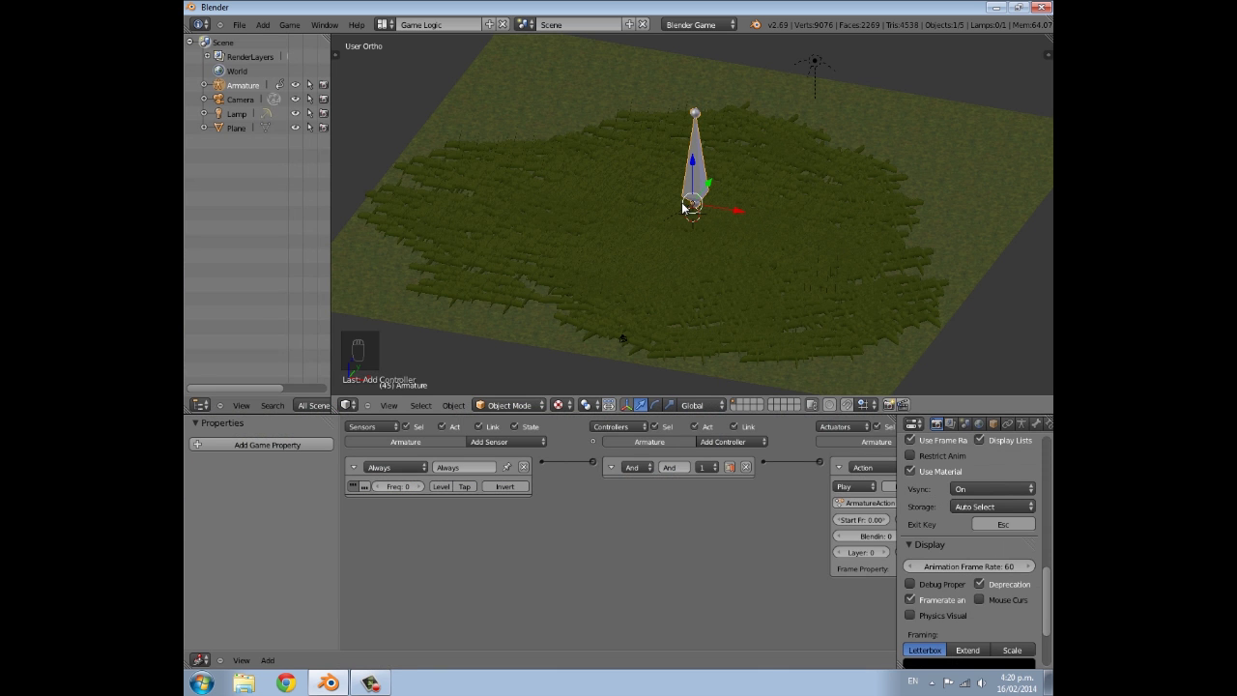
# Step: Review the armature's Action actuator, run the game engine to preview the grass animation, and stop it
pyautogui.moveTo(660, 519); pyautogui.dragTo(507, 512, button='middle')
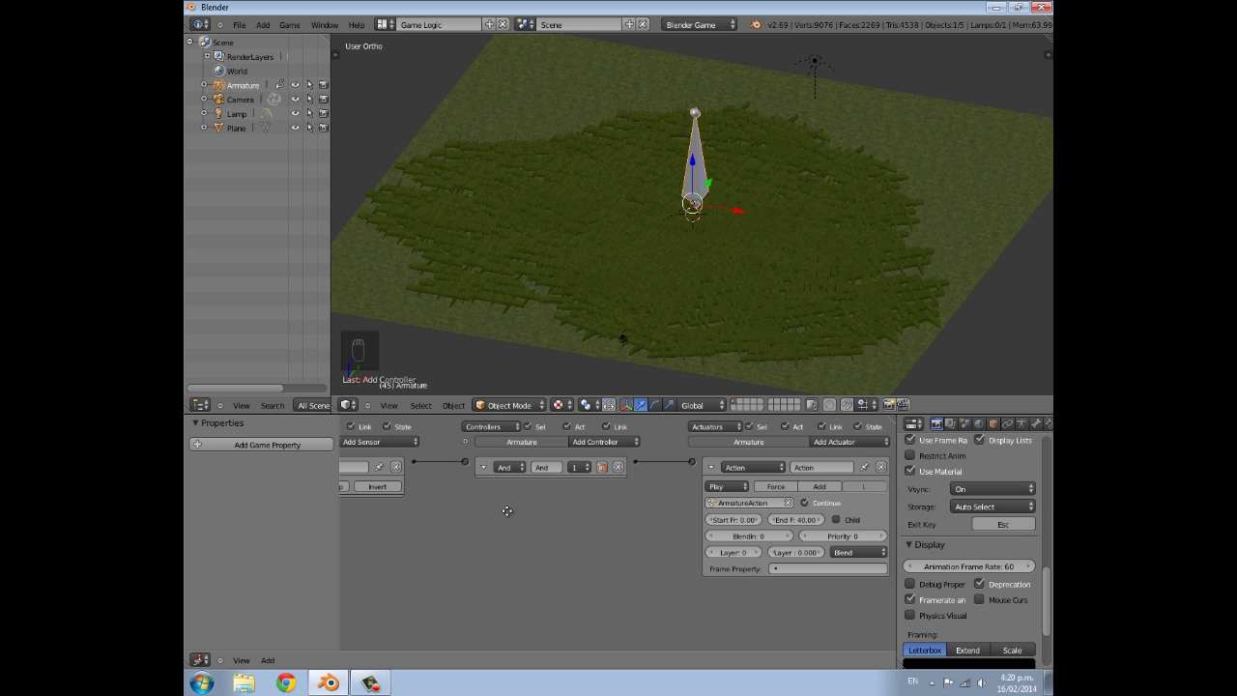
pyautogui.press('p')
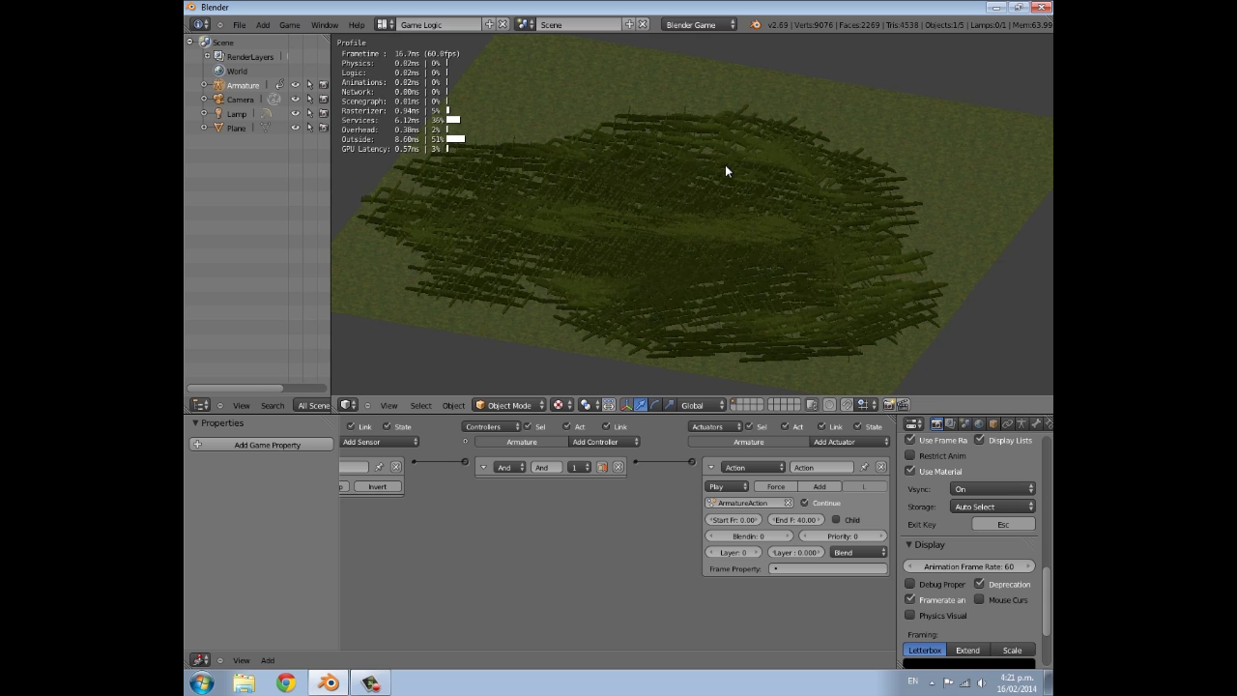
pyautogui.press('Escape')
pyautogui.moveTo(833, 146); pyautogui.dragTo(602, 177, button='middle')
pyautogui.scroll(4, 797, 240)
pyautogui.scroll(-3, 602, 177)
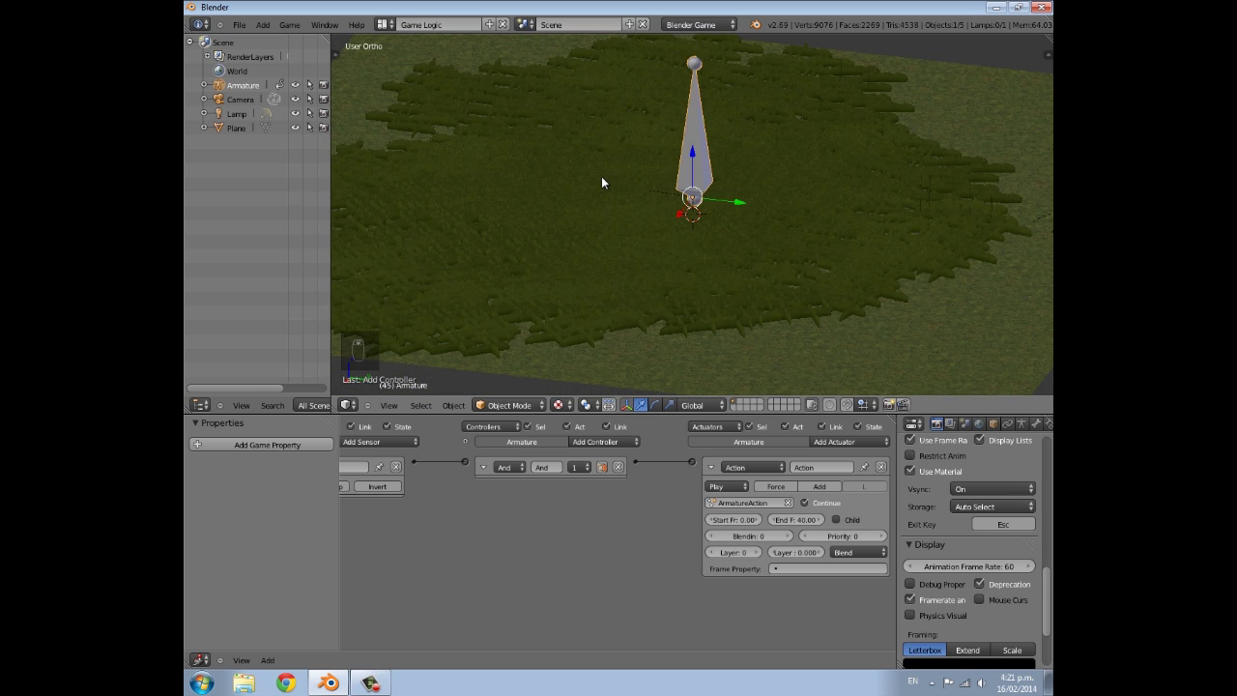
pyautogui.scroll(-3, 601, 182)
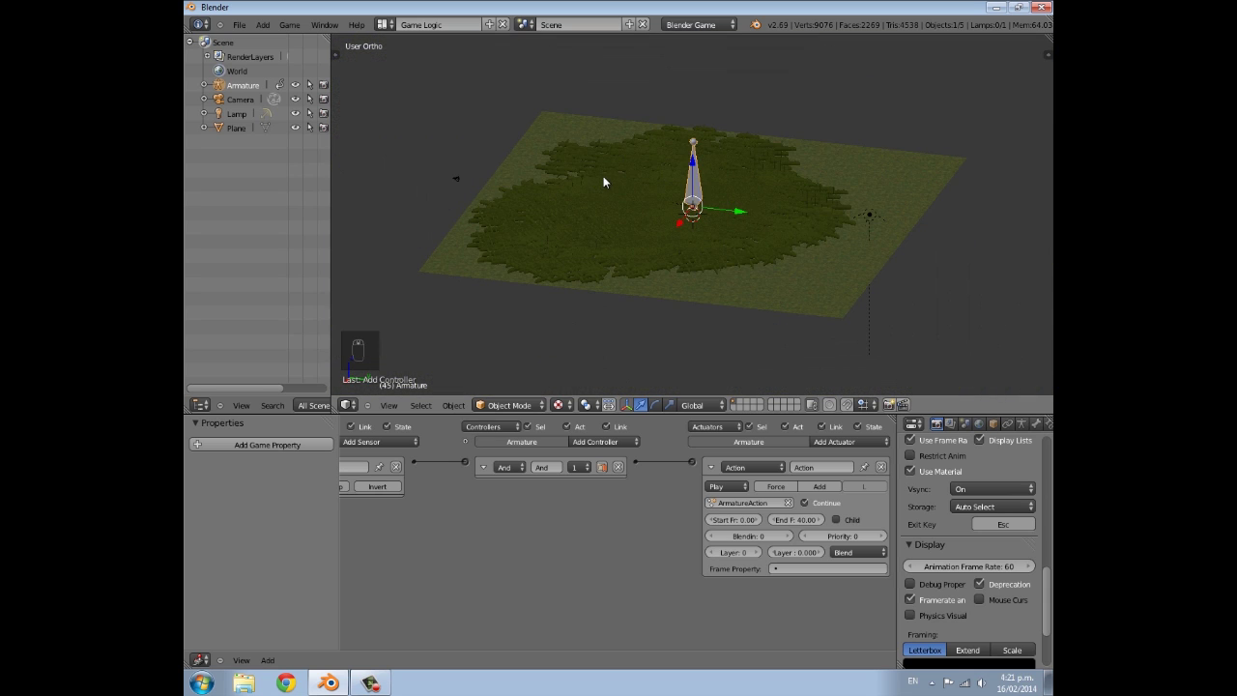
pyautogui.scroll(-4, 661, 201)
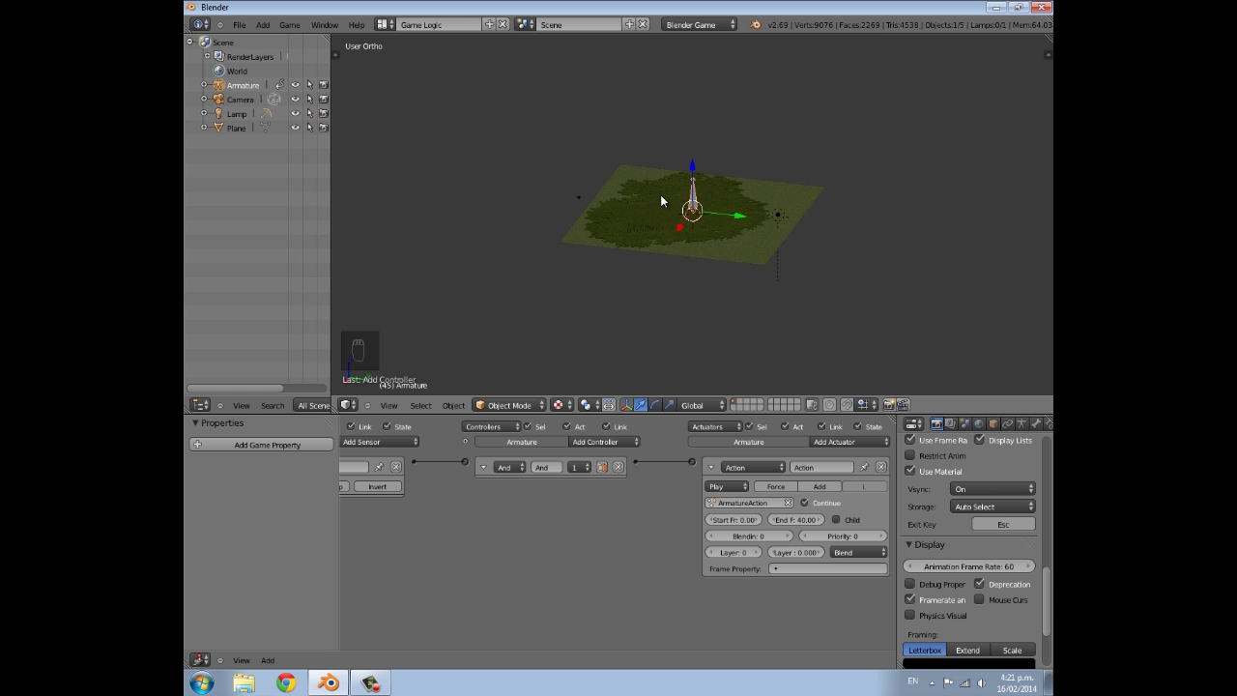
pyautogui.scroll(6, 660, 194)
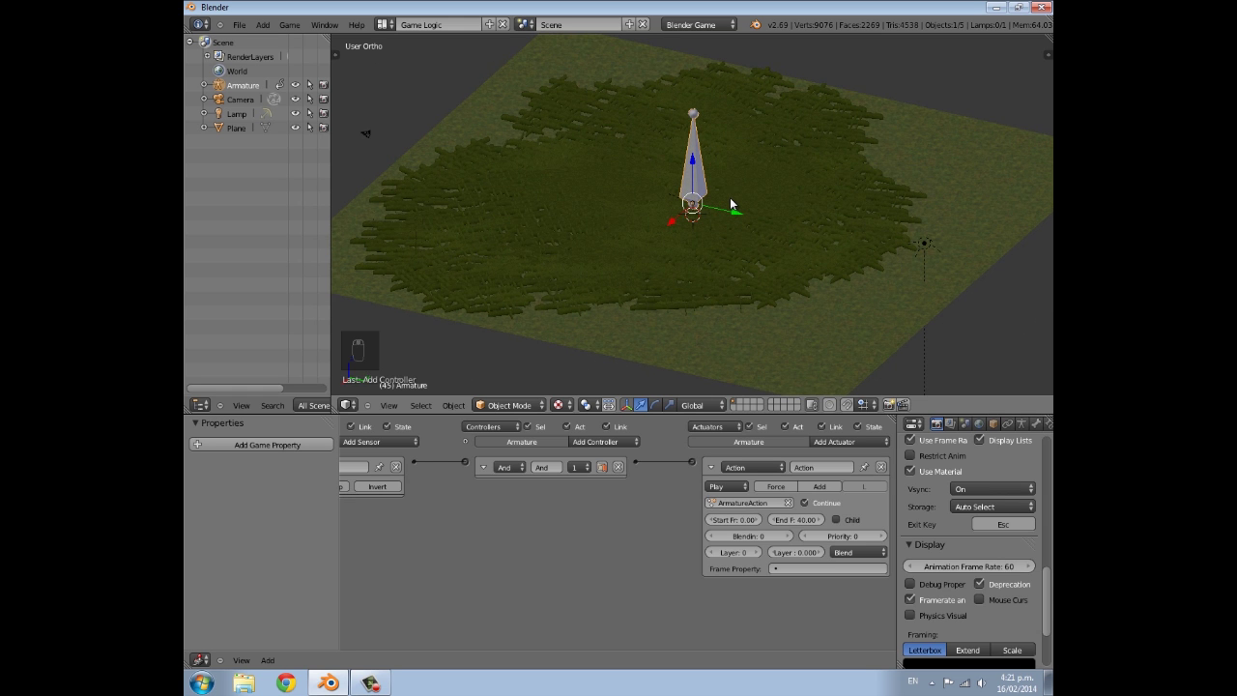
pyautogui.scroll(-5, 744, 183)
pyautogui.scroll(5, 696, 207)
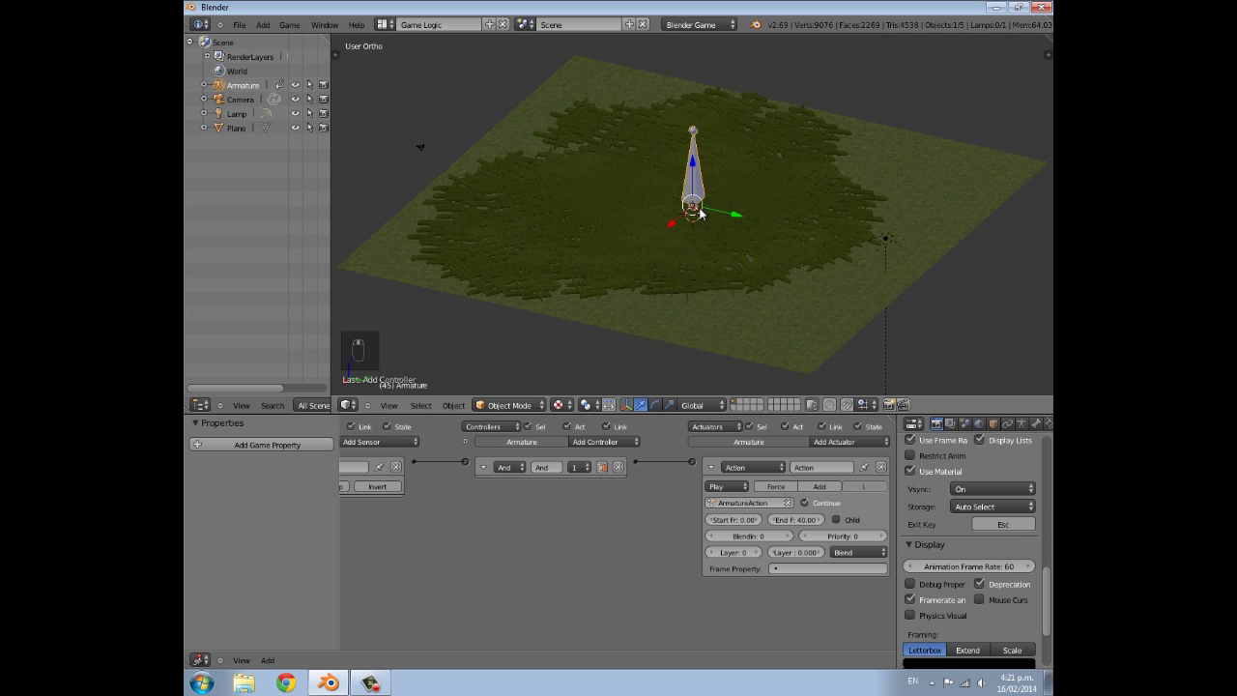
pyautogui.moveTo(643, 218); pyautogui.dragTo(854, 221, button='middle')
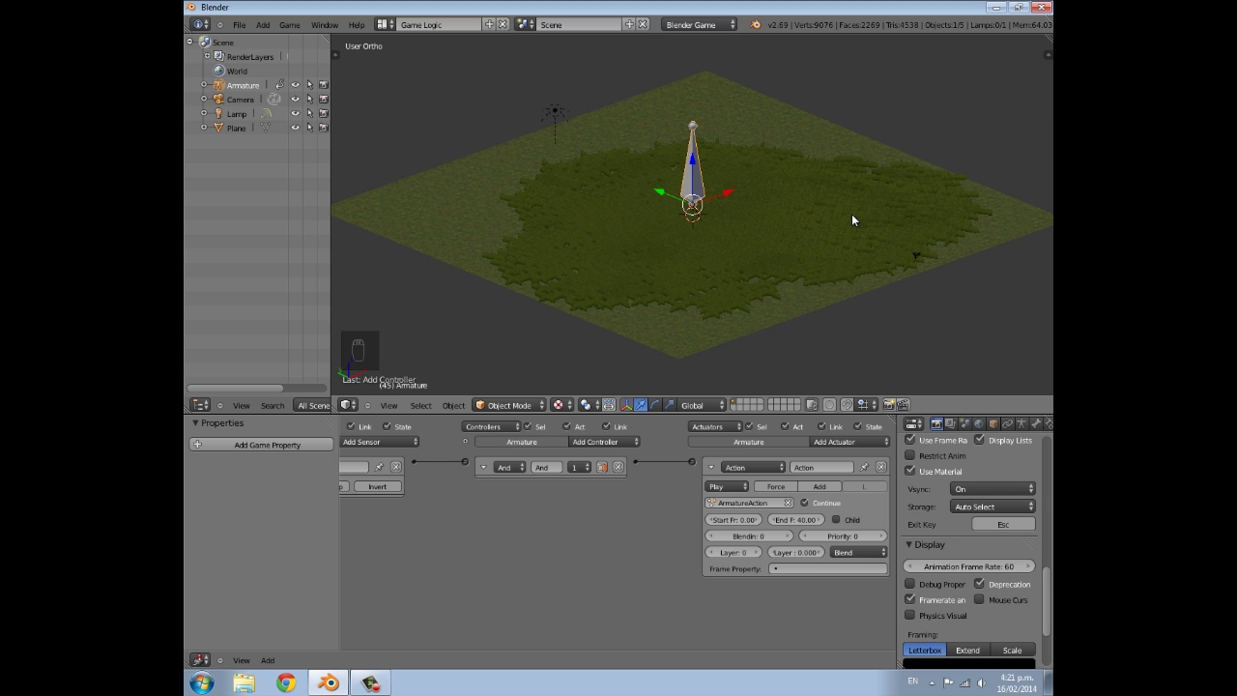
pyautogui.scroll(3, 852, 214)
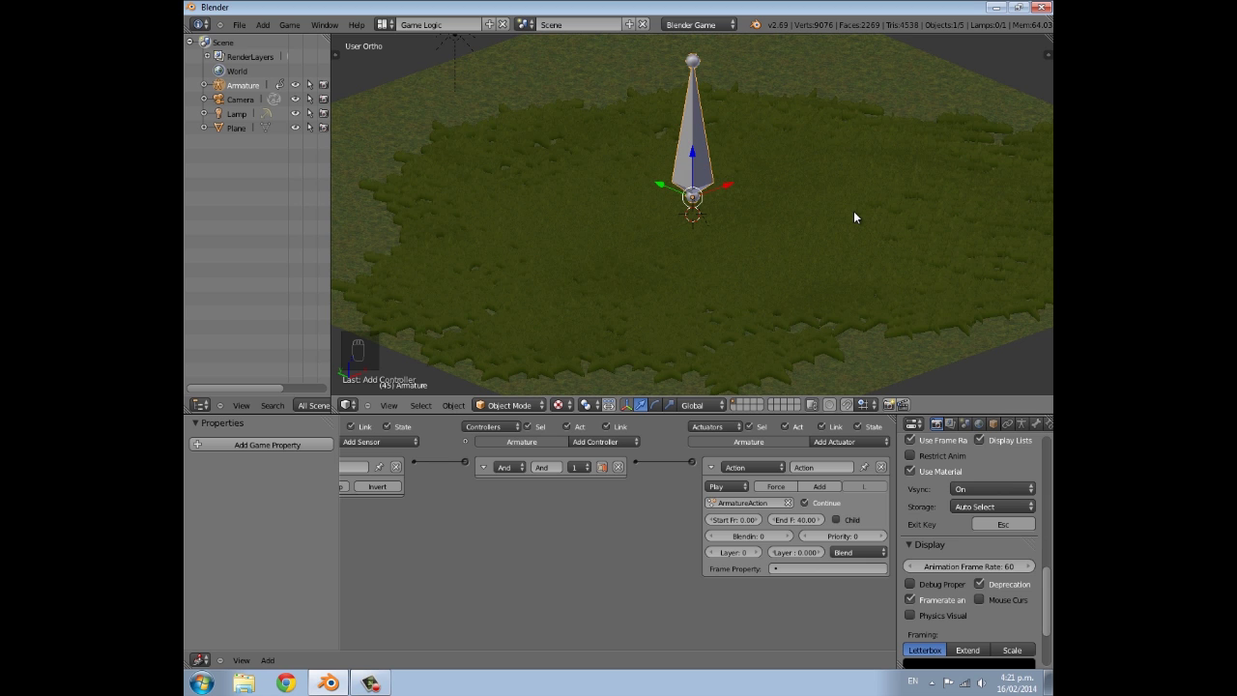
pyautogui.scroll(-6, 686, 238)
pyautogui.moveTo(582, 260); pyautogui.dragTo(657, 271, button='middle')
pyautogui.scroll(3, 656, 271)
pyautogui.moveTo(712, 221); pyautogui.dragTo(633, 258, button='middle')
pyautogui.scroll(-4, 633, 258)
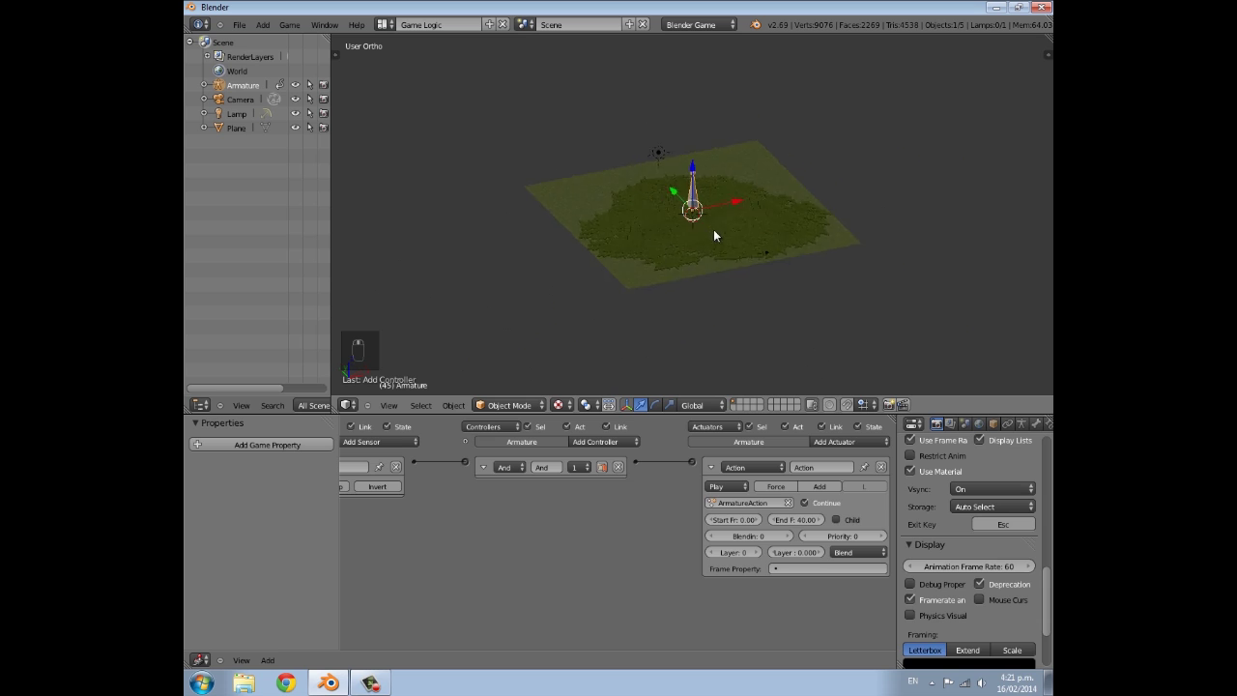